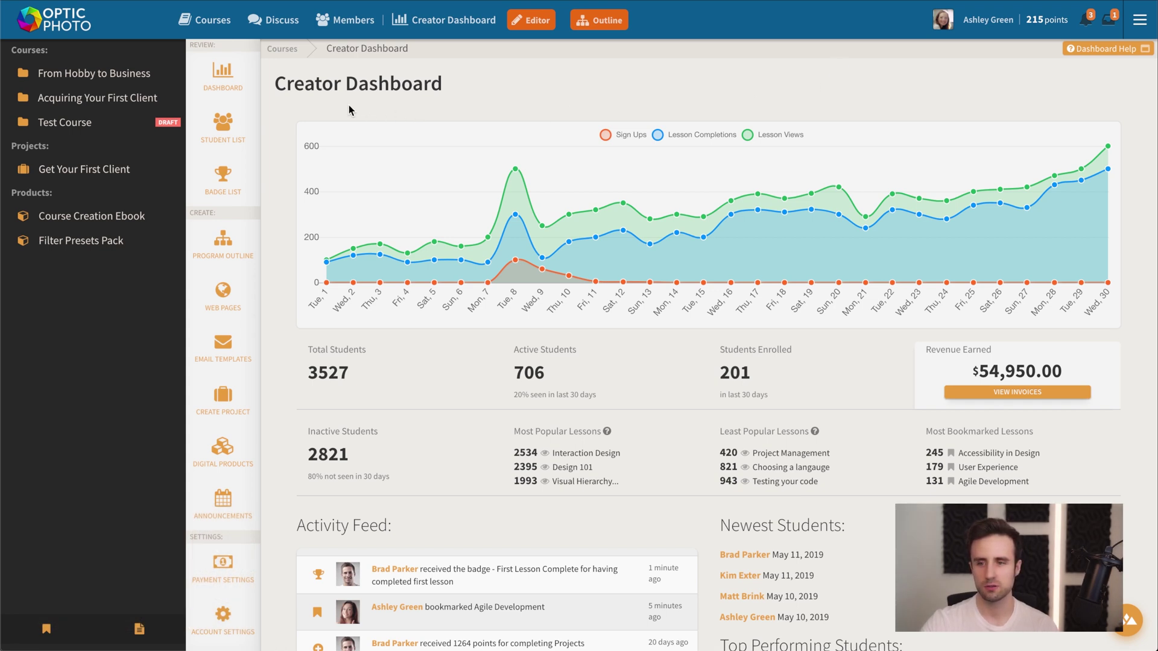
# - Open the Payment Settings Product List showing each product's checkout and landing links
pyautogui.scroll(-1, 269, 375)
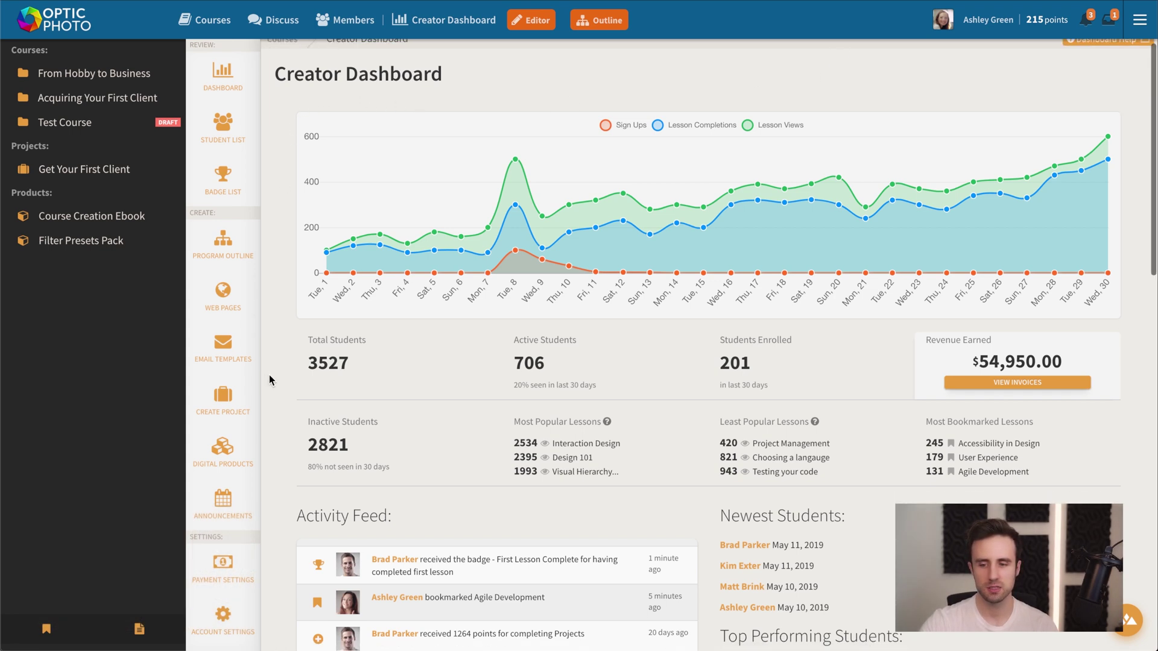
pyautogui.scroll(1, 269, 380)
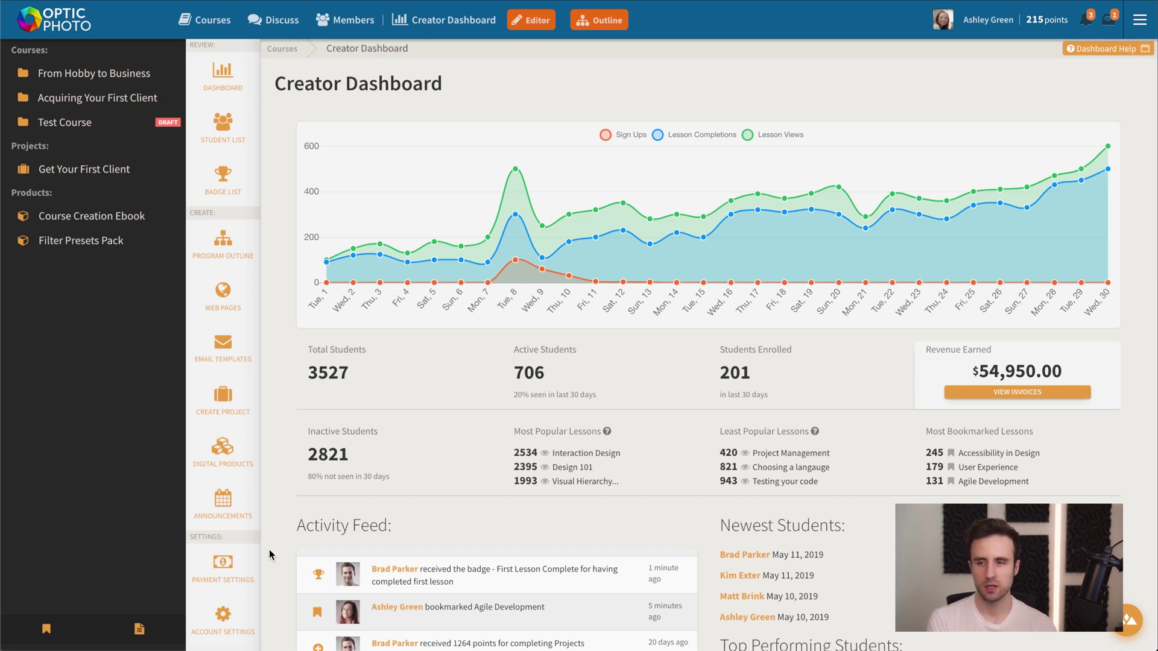
pyautogui.click(223, 566)
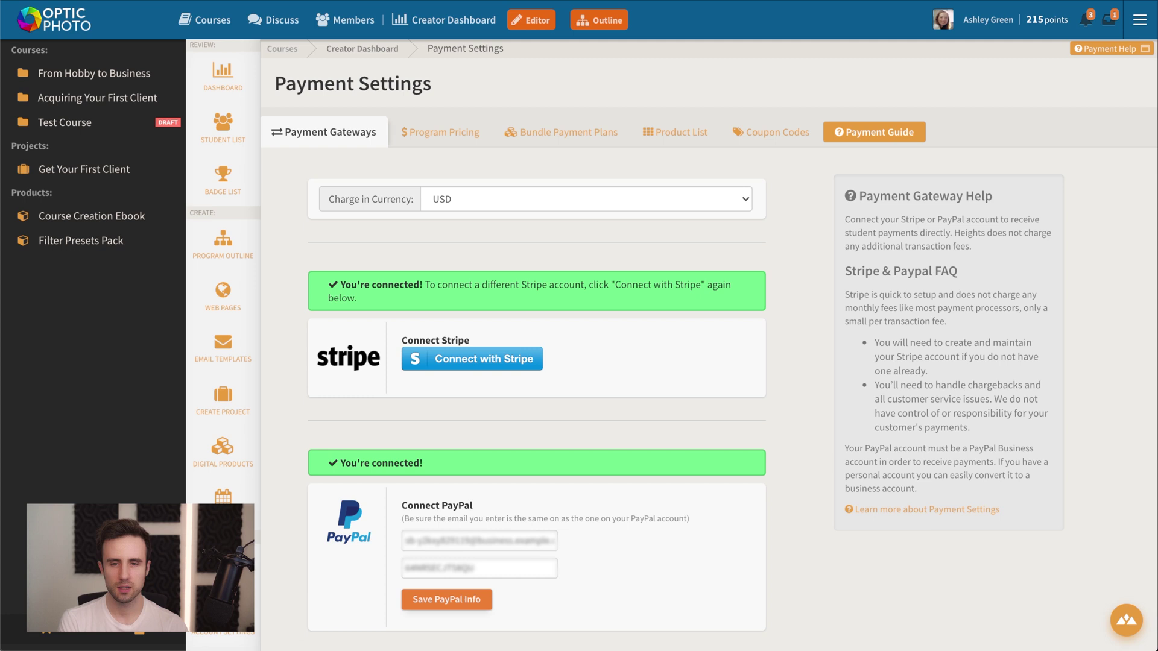
pyautogui.click(684, 134)
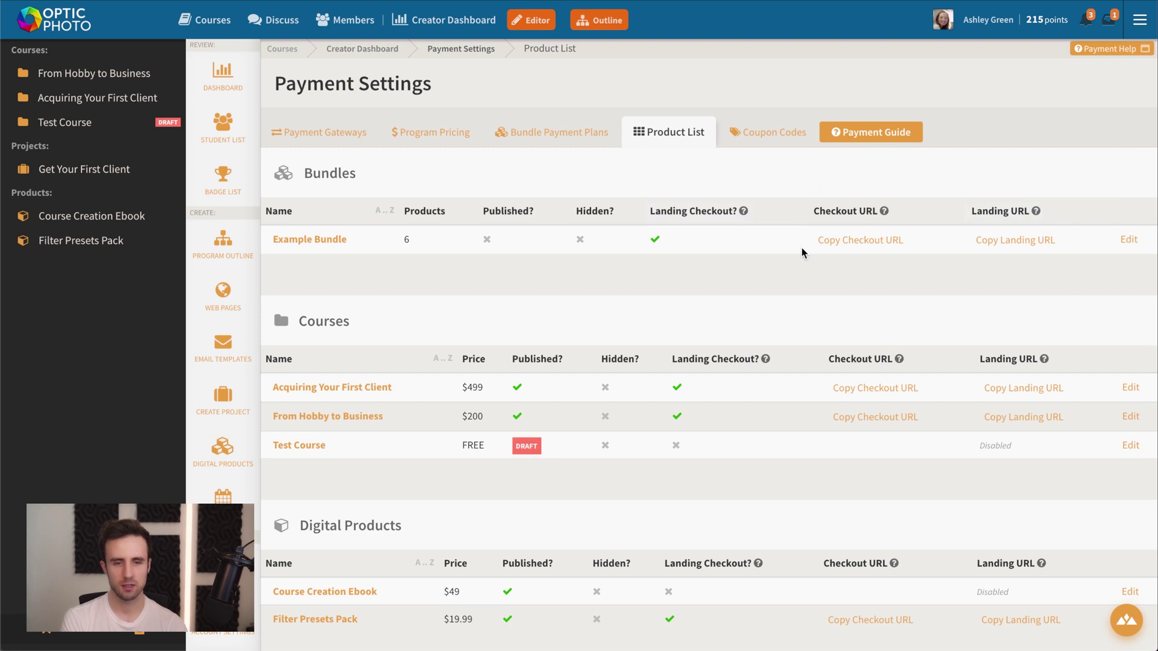
# - Copy the landing page URL for the From Hobby to Business course
pyautogui.scroll(-1, 867, 410)
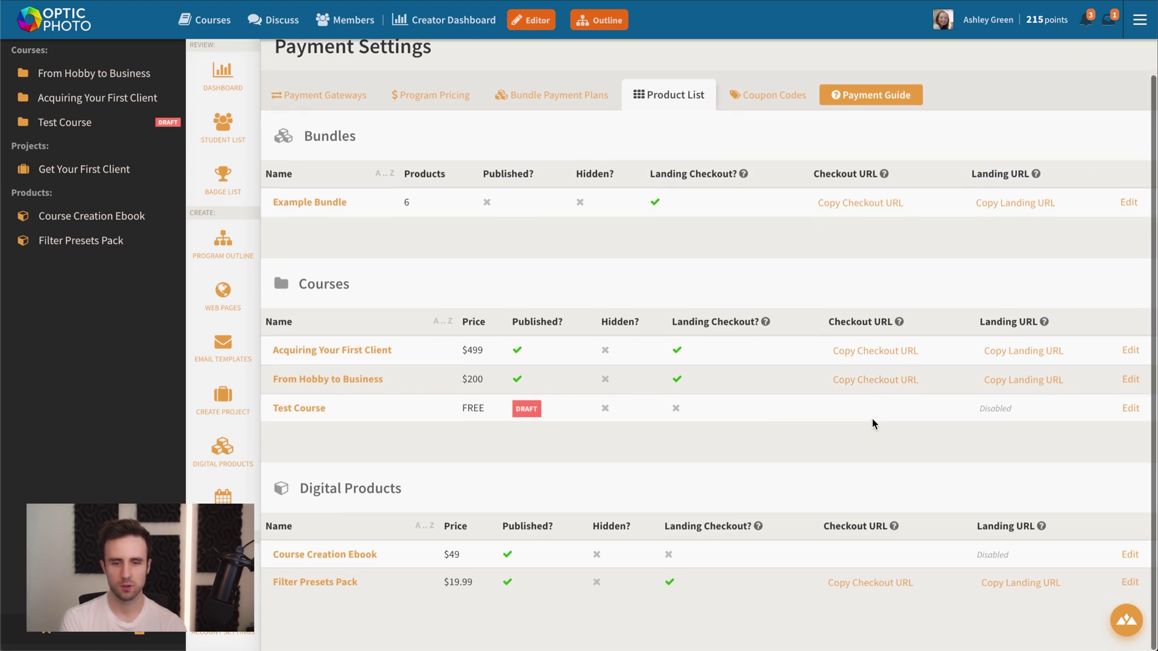
pyautogui.scroll(1, 837, 475)
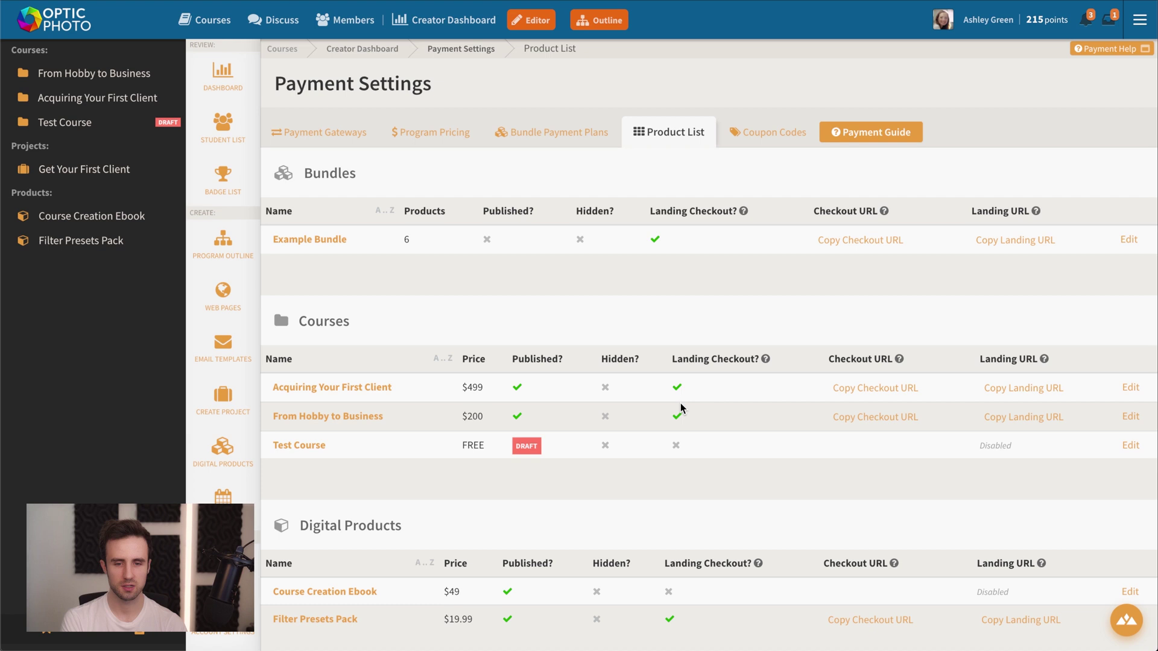
pyautogui.click(1017, 415)
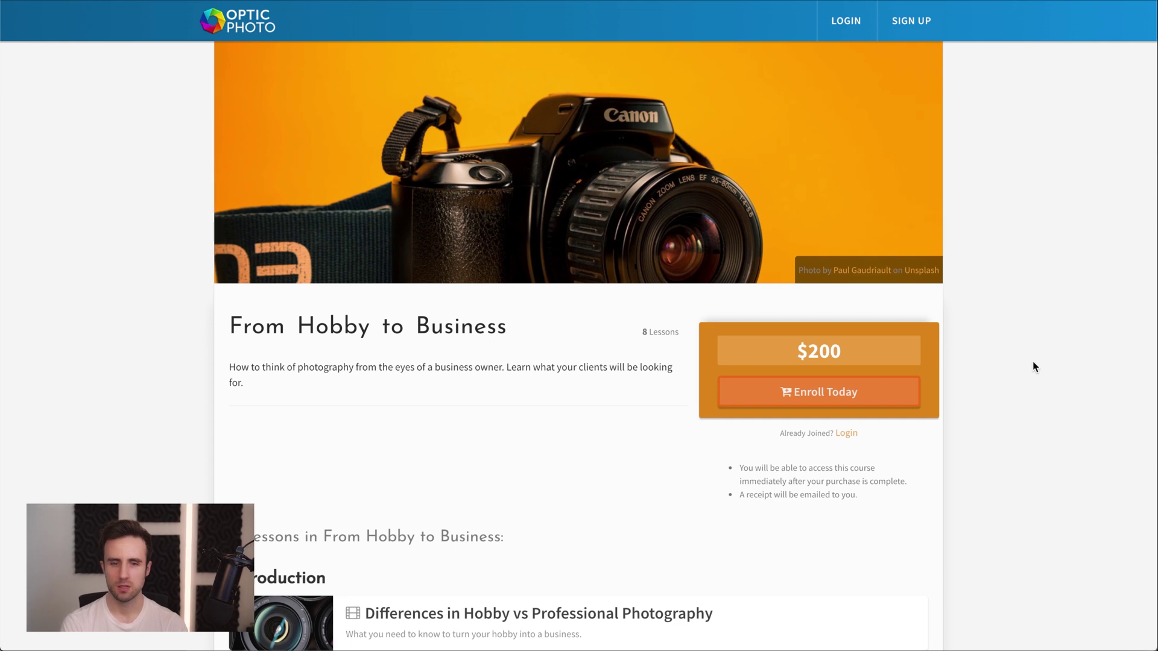
pyautogui.scroll(-1, 990, 301)
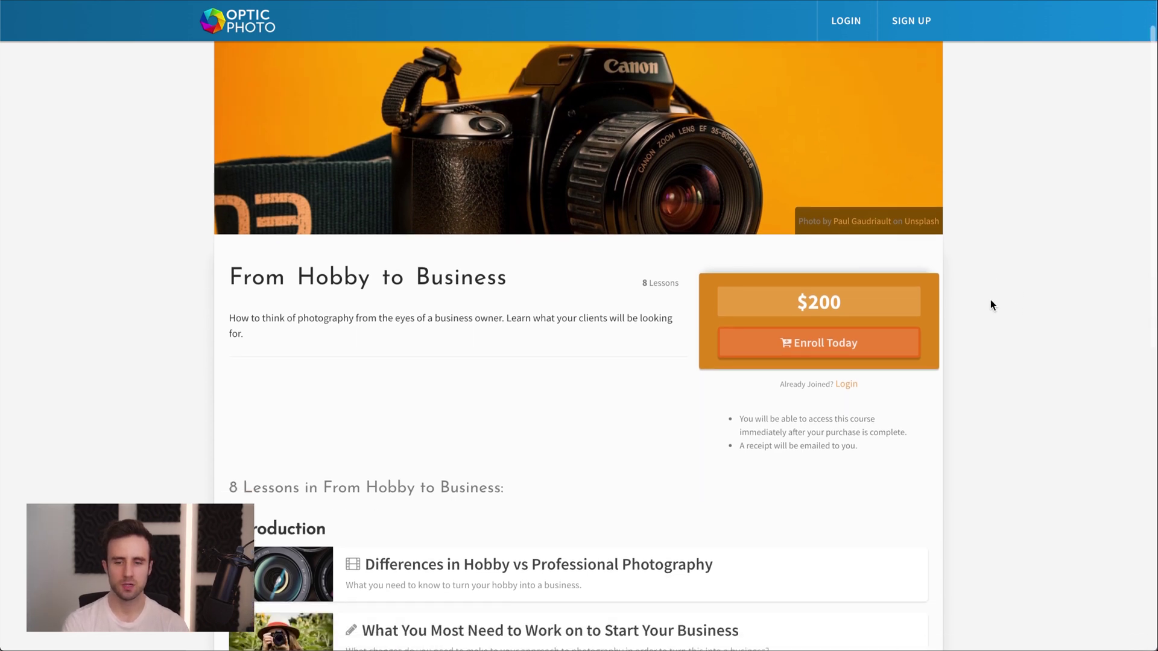
pyautogui.scroll(-3, 990, 302)
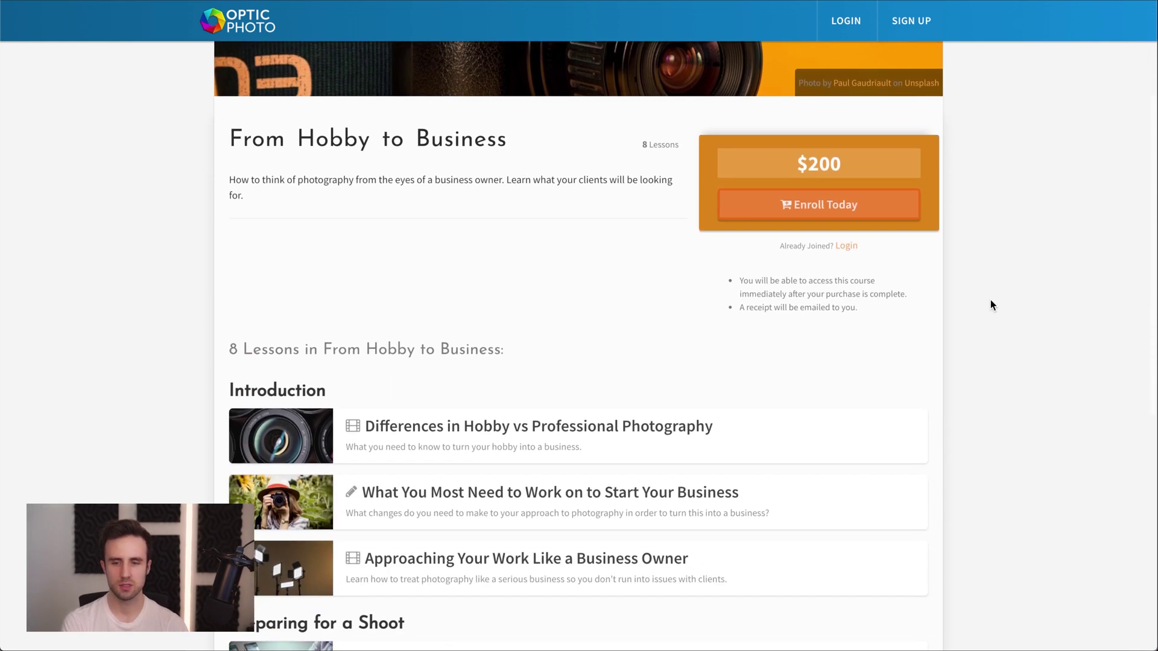
pyautogui.scroll(4, 1006, 392)
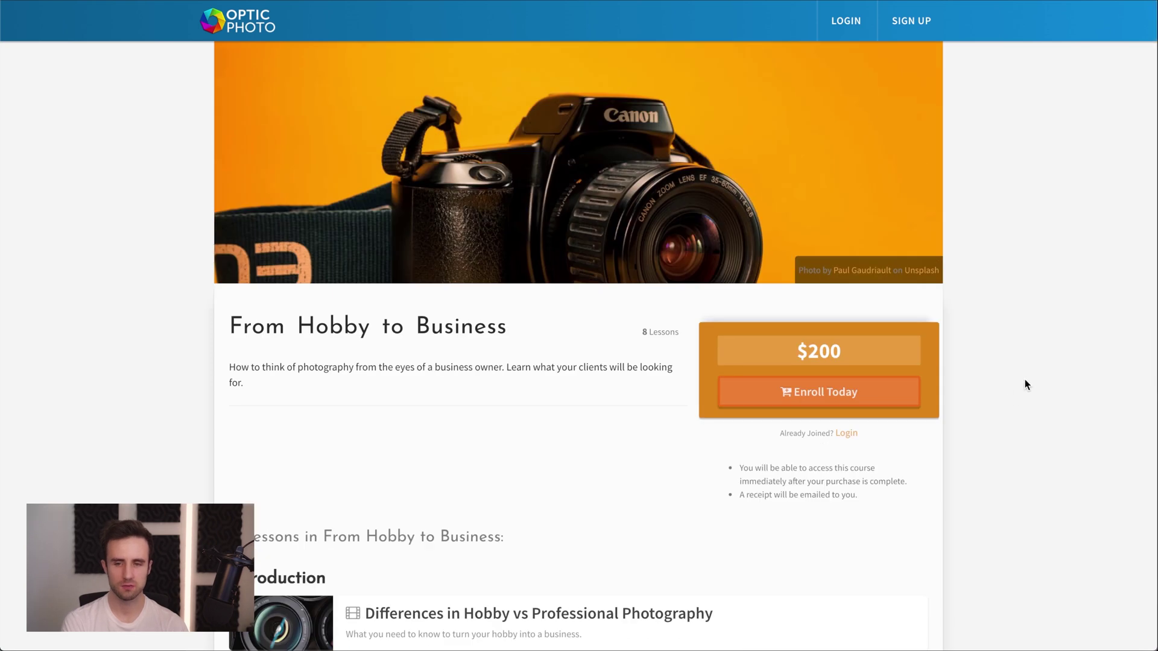
pyautogui.scroll(-2, 1026, 379)
pyautogui.scroll(2, 1024, 380)
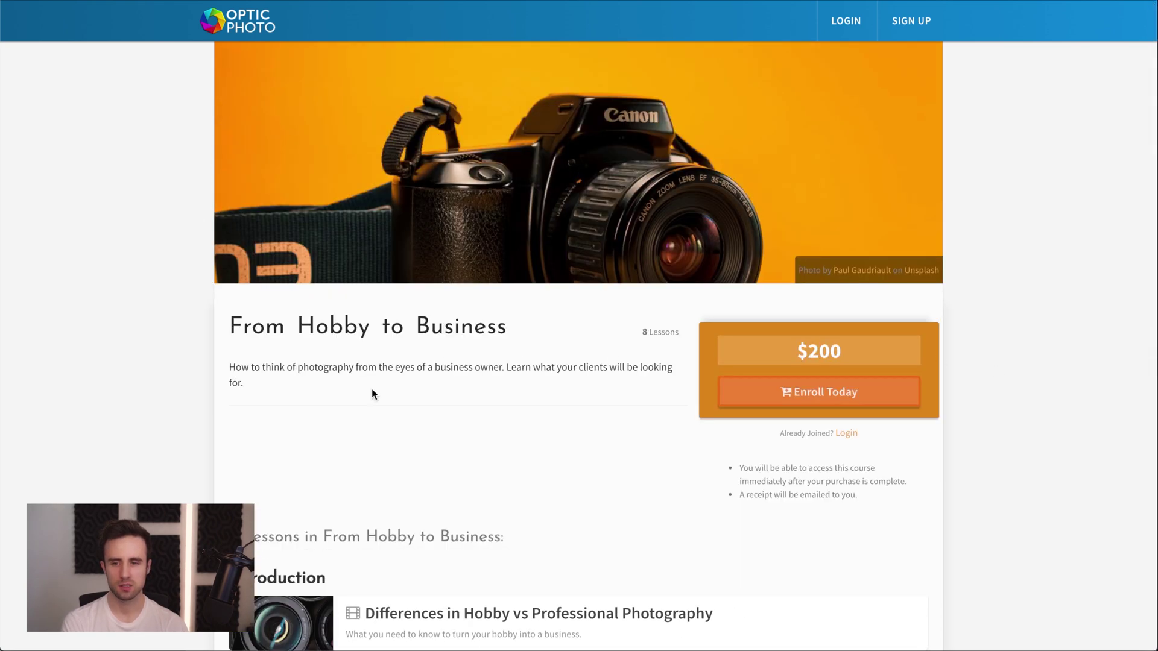
pyautogui.scroll(-5, 600, 339)
pyautogui.scroll(-2, 557, 399)
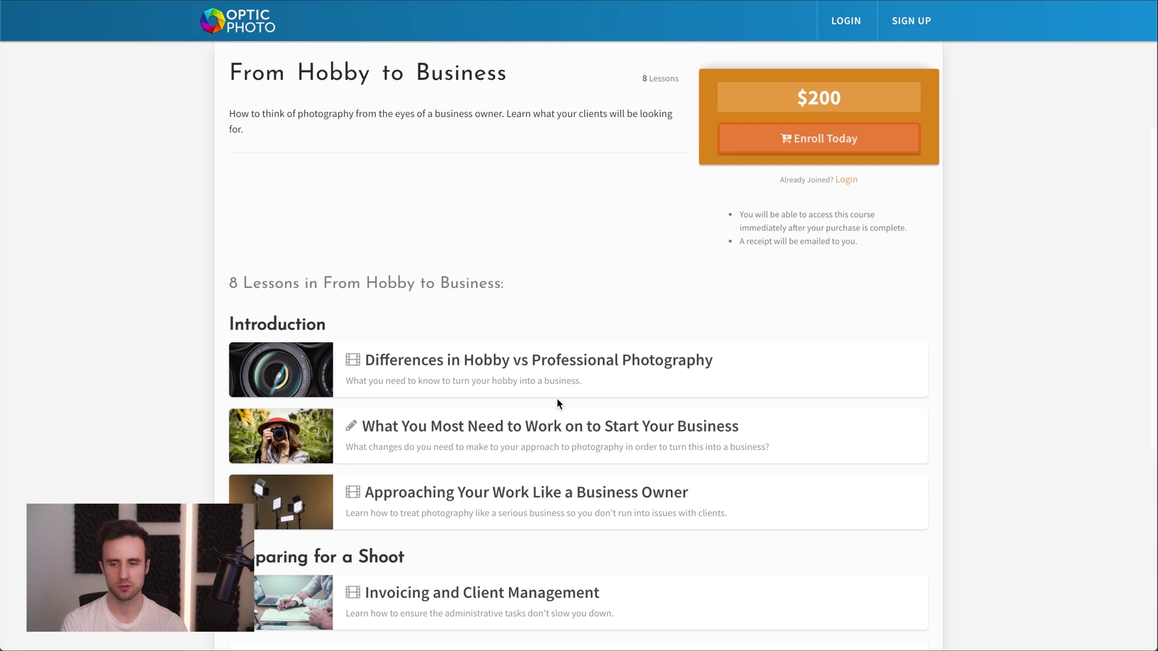
pyautogui.scroll(7, 941, 456)
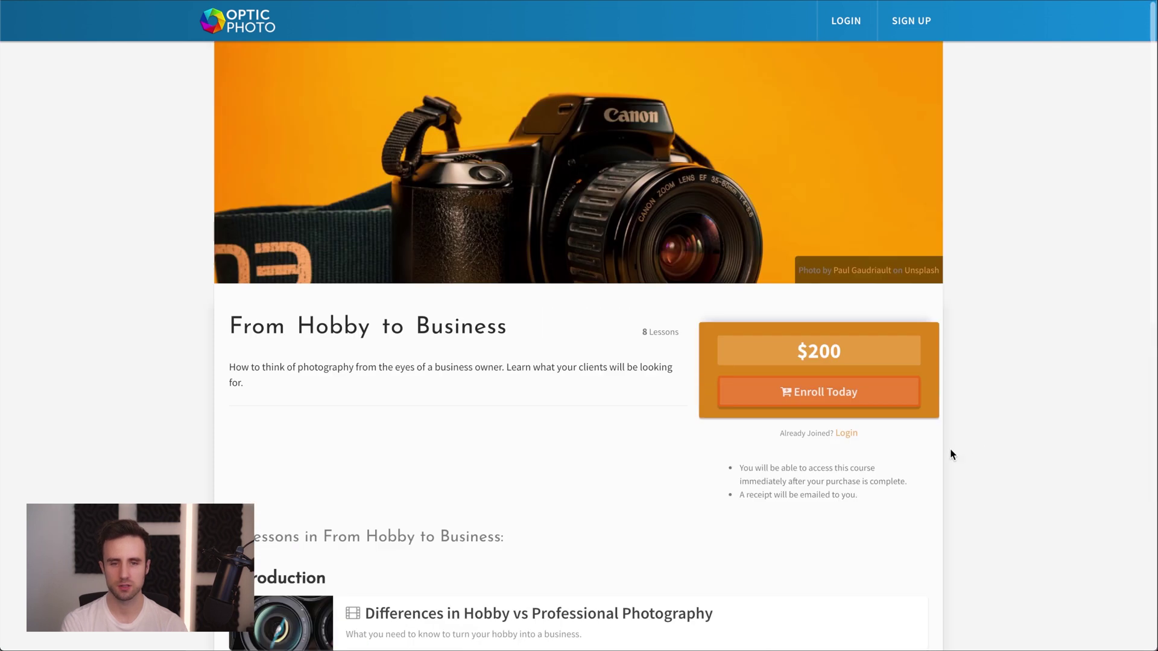
pyautogui.click(842, 395)
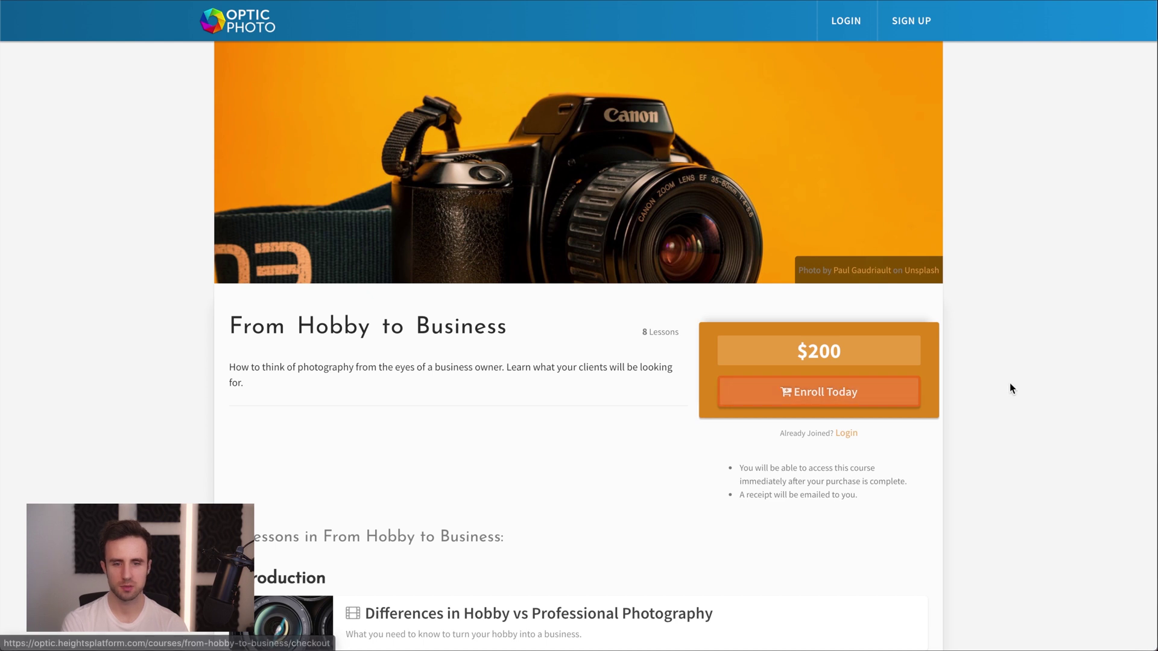
pyautogui.click(802, 394)
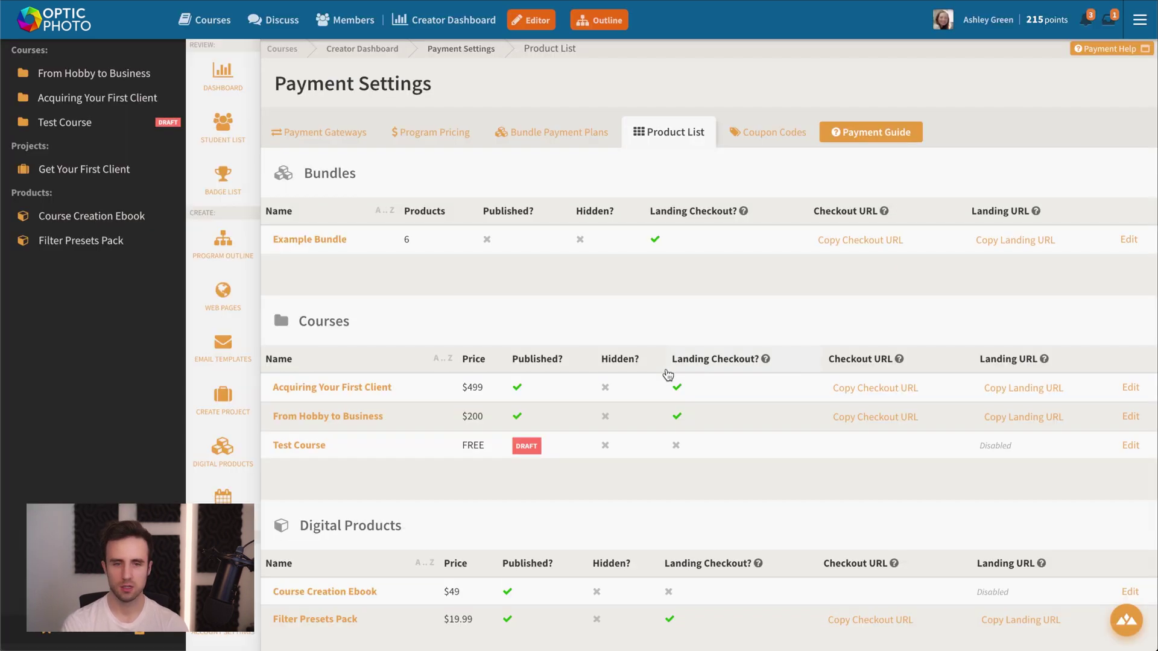
# - Copy the From Hobby to Business checkout URL and load it in a new browser tab
pyautogui.click(859, 417)
pyautogui.hotkey('ctrl', 't')
pyautogui.hotkey('ctrl', 'v')
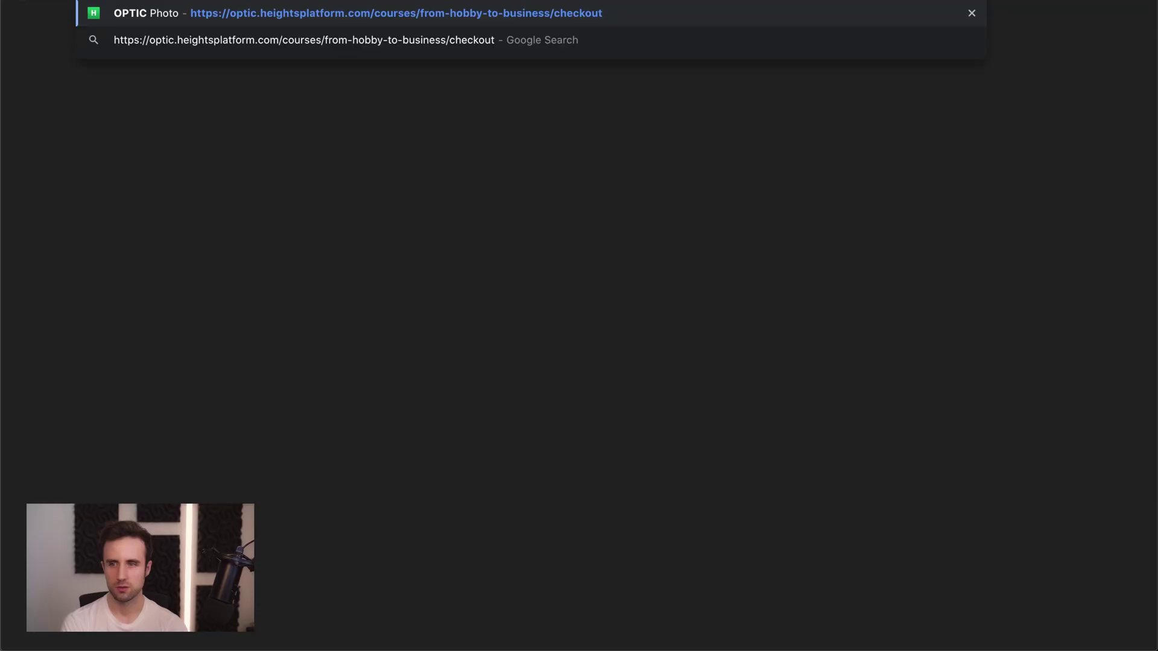
pyautogui.press('Return')
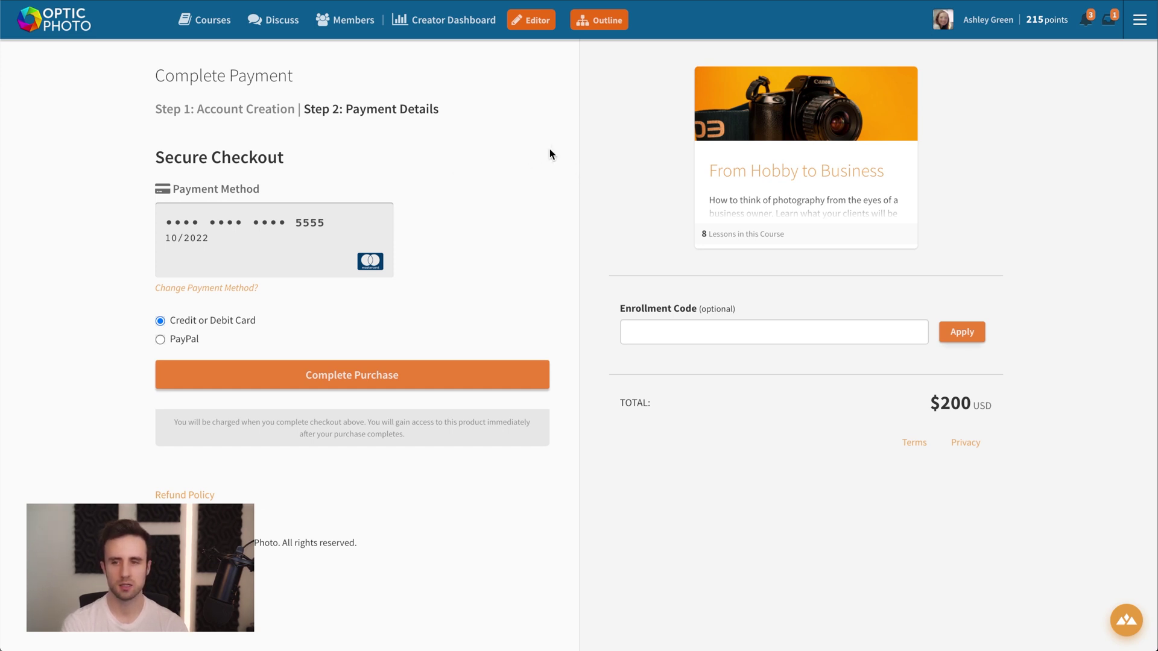
# - Highlight the 'Step 1: Account Creation' label on the checkout page, then deselect it
pyautogui.moveTo(154, 106); pyautogui.dragTo(289, 109)
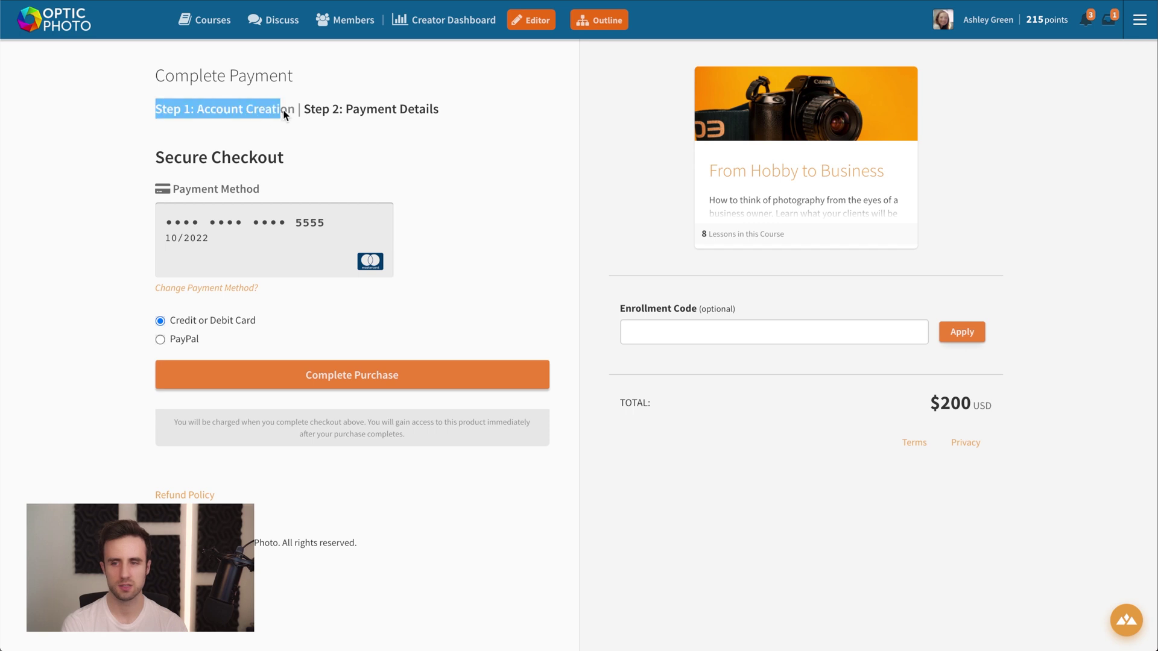
pyautogui.click(265, 132)
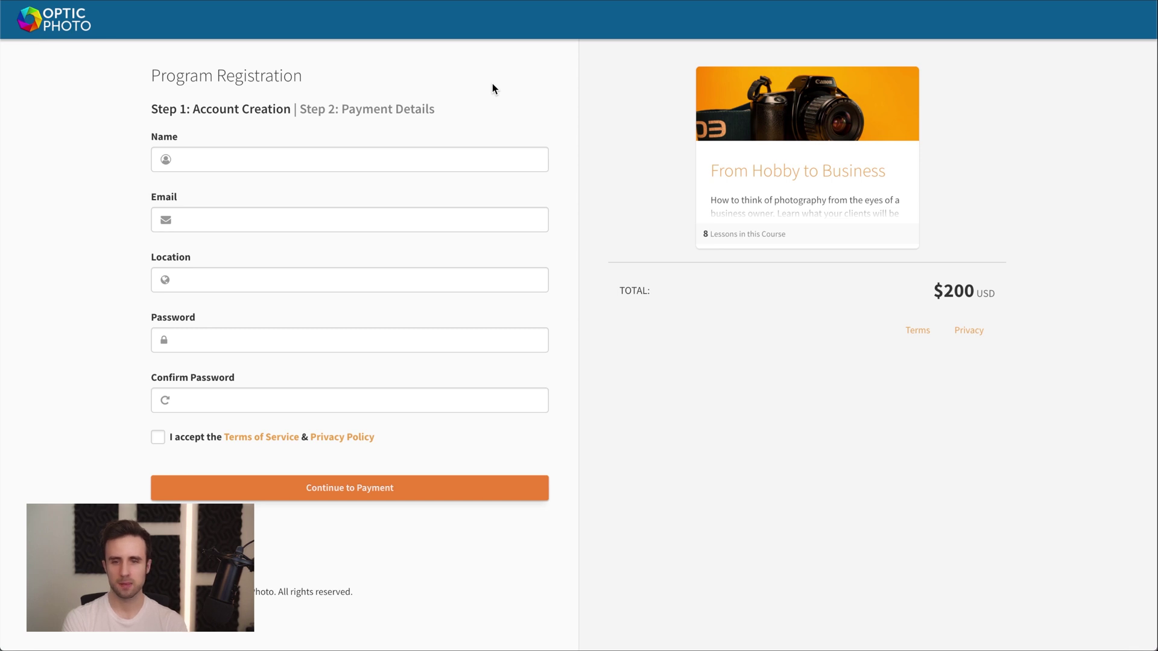
pyautogui.hotkey('alt', 'Left')
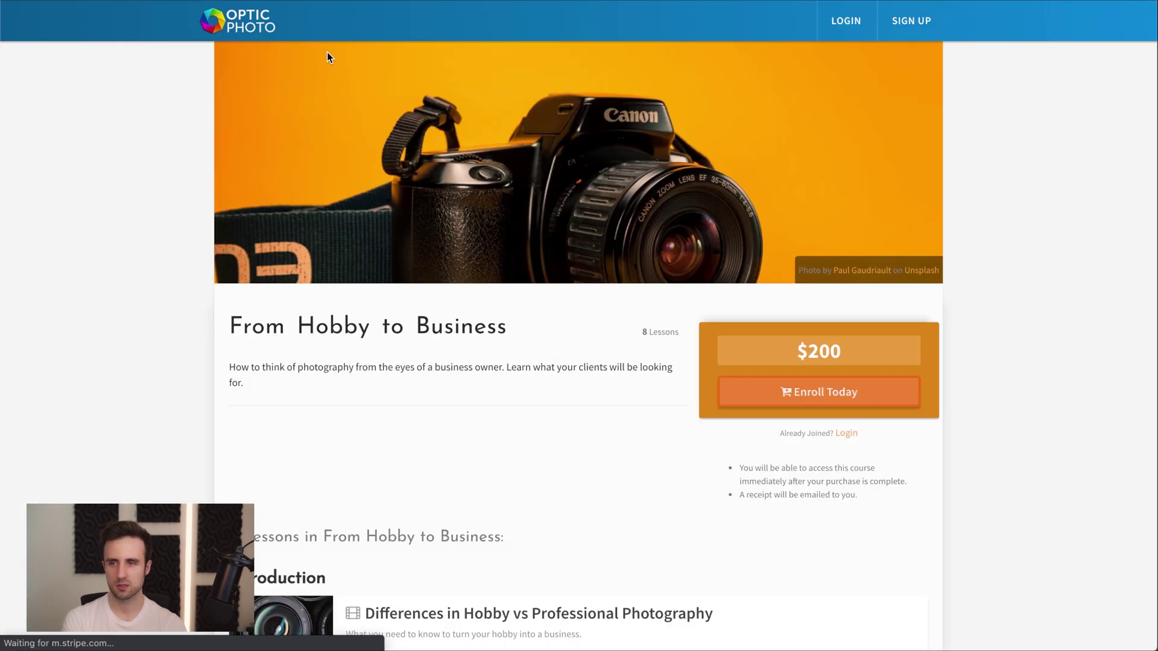
pyautogui.scroll(-3, 193, 326)
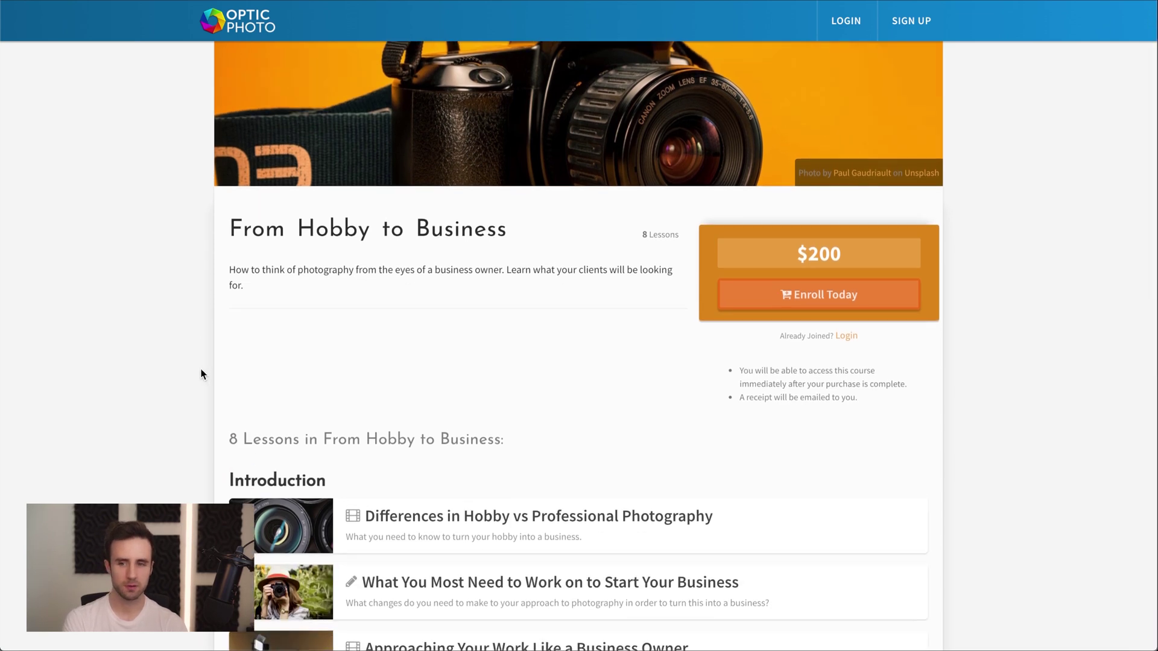
pyautogui.scroll(3, 167, 372)
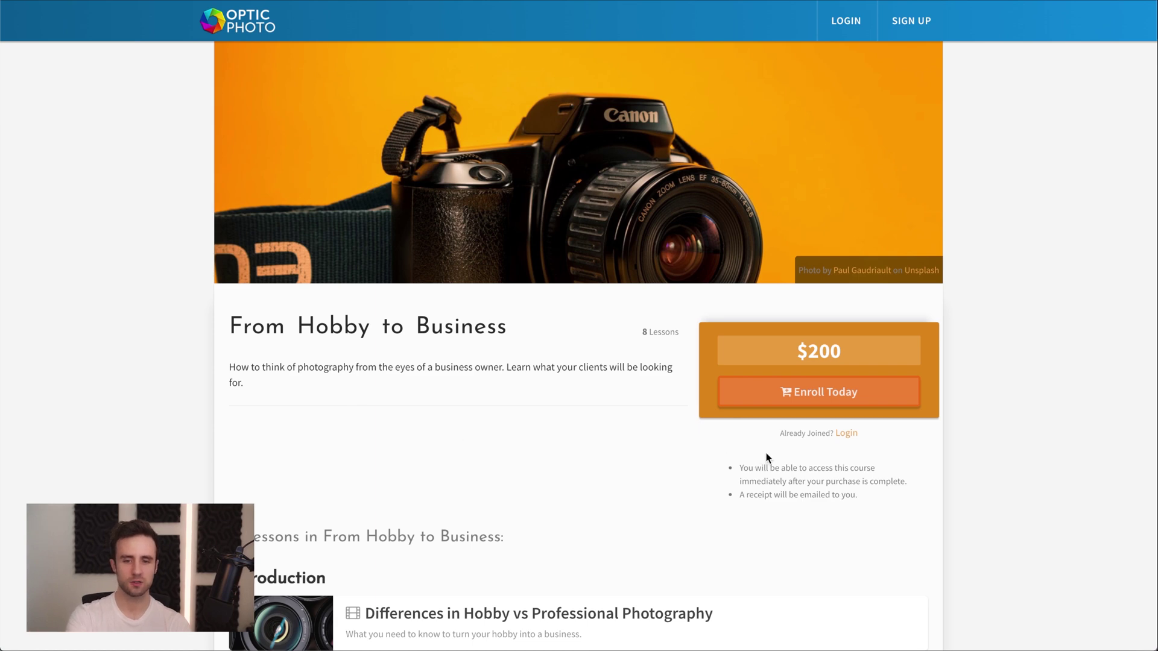
pyautogui.scroll(-6, 742, 371)
pyautogui.scroll(5, 822, 465)
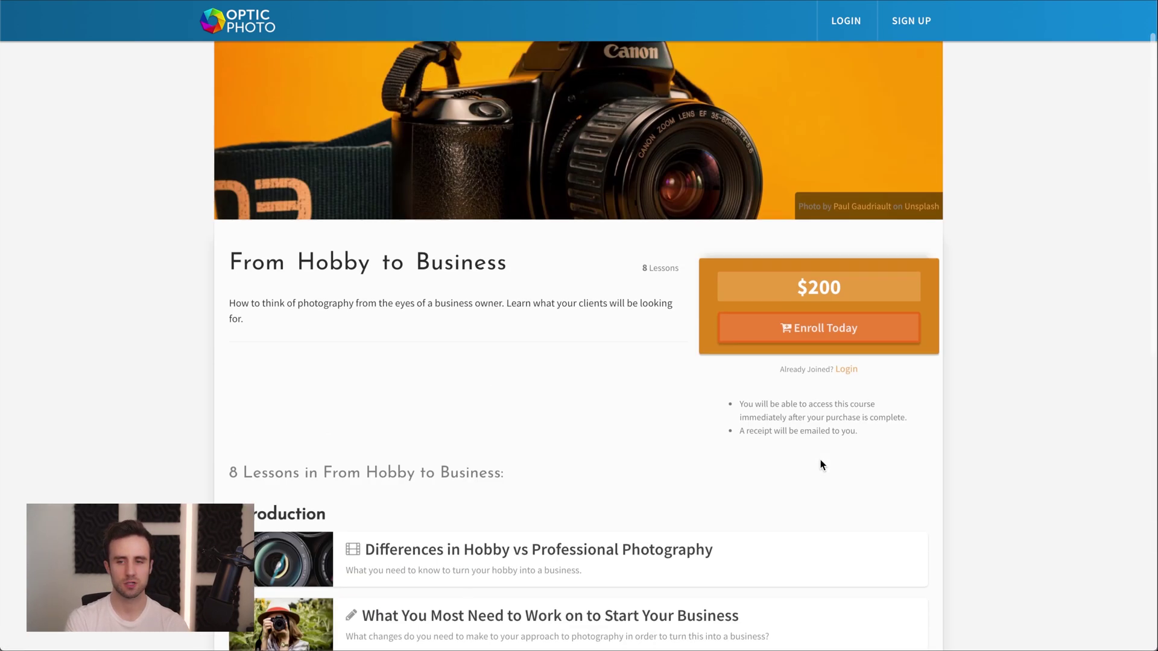
pyautogui.scroll(1, 822, 465)
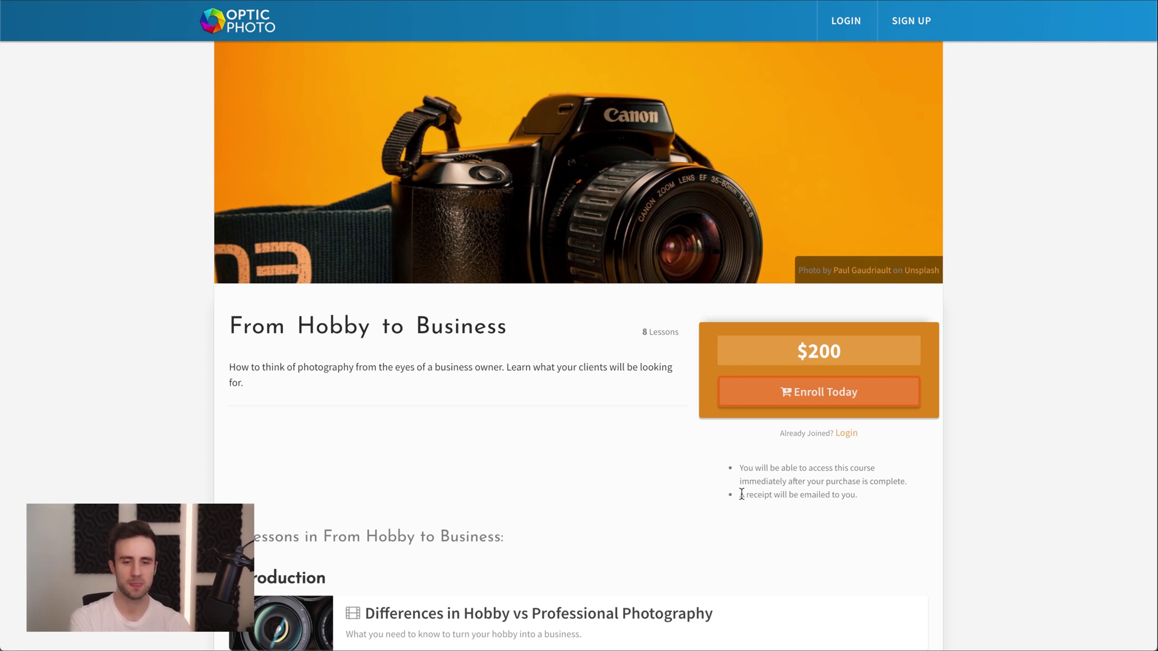
pyautogui.click(846, 392)
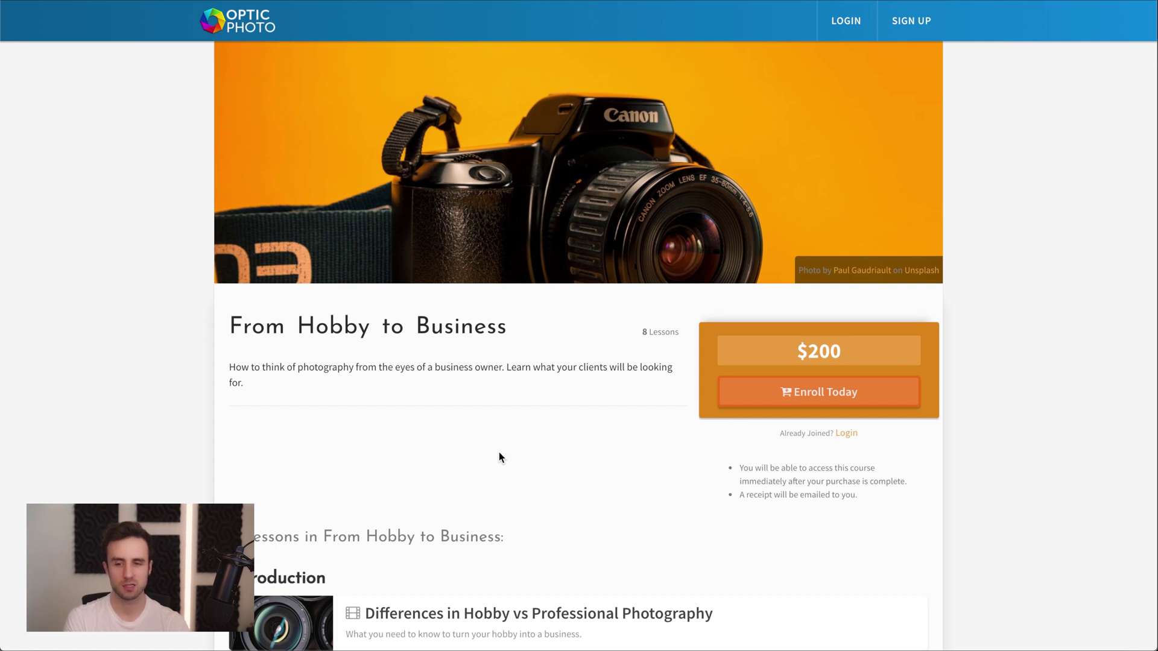
pyautogui.scroll(-1, 425, 453)
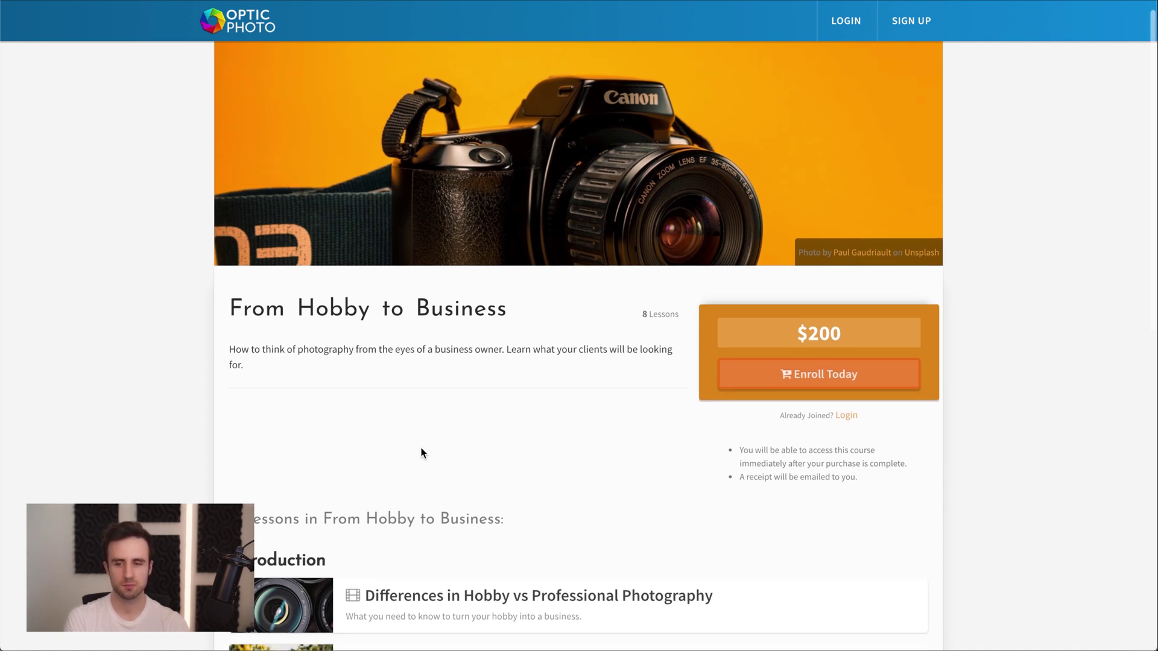
pyautogui.moveTo(277, 327); pyautogui.dragTo(219, 305)
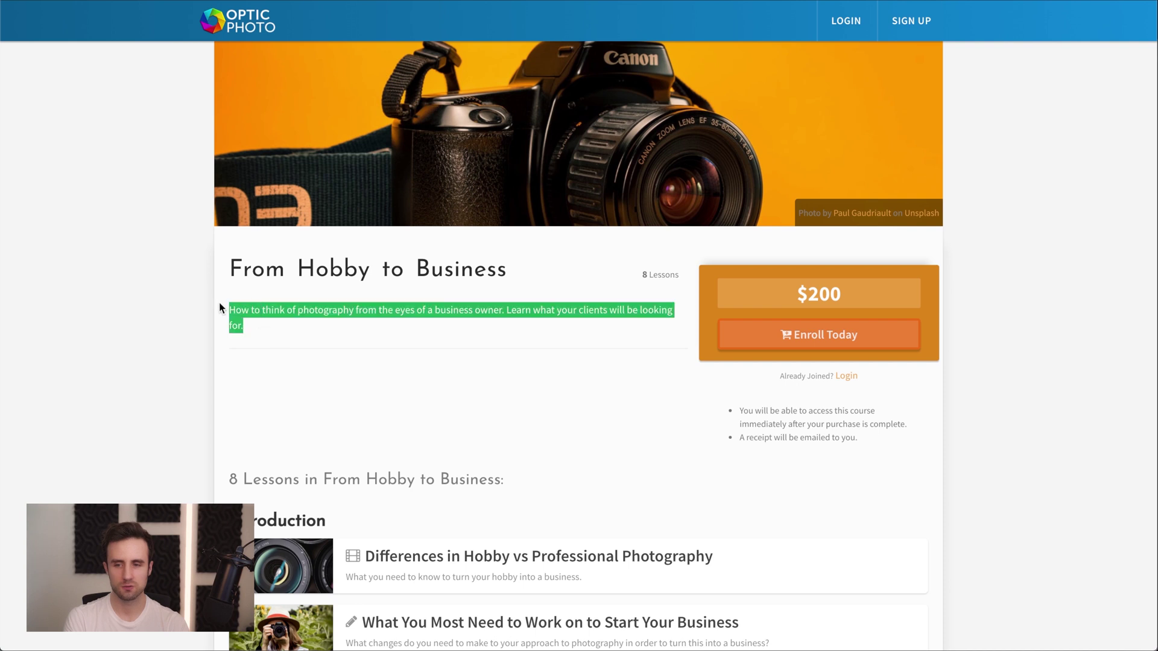
pyautogui.click(343, 310)
pyautogui.scroll(-1, 529, 433)
pyautogui.scroll(1, 525, 429)
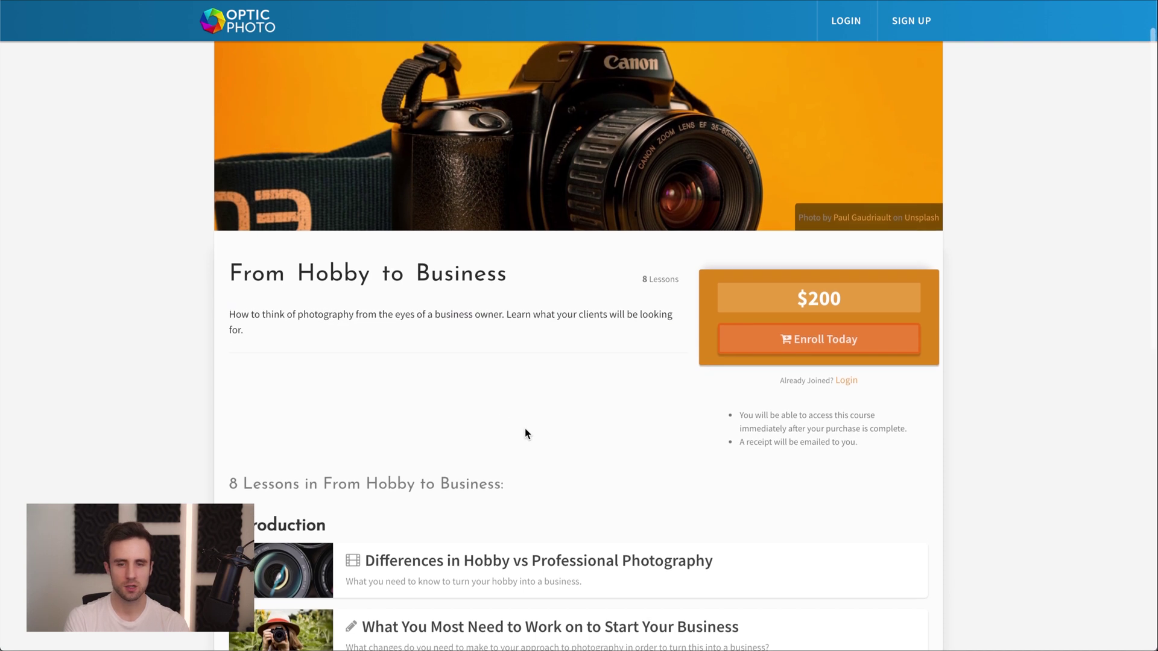
pyautogui.scroll(1, 513, 440)
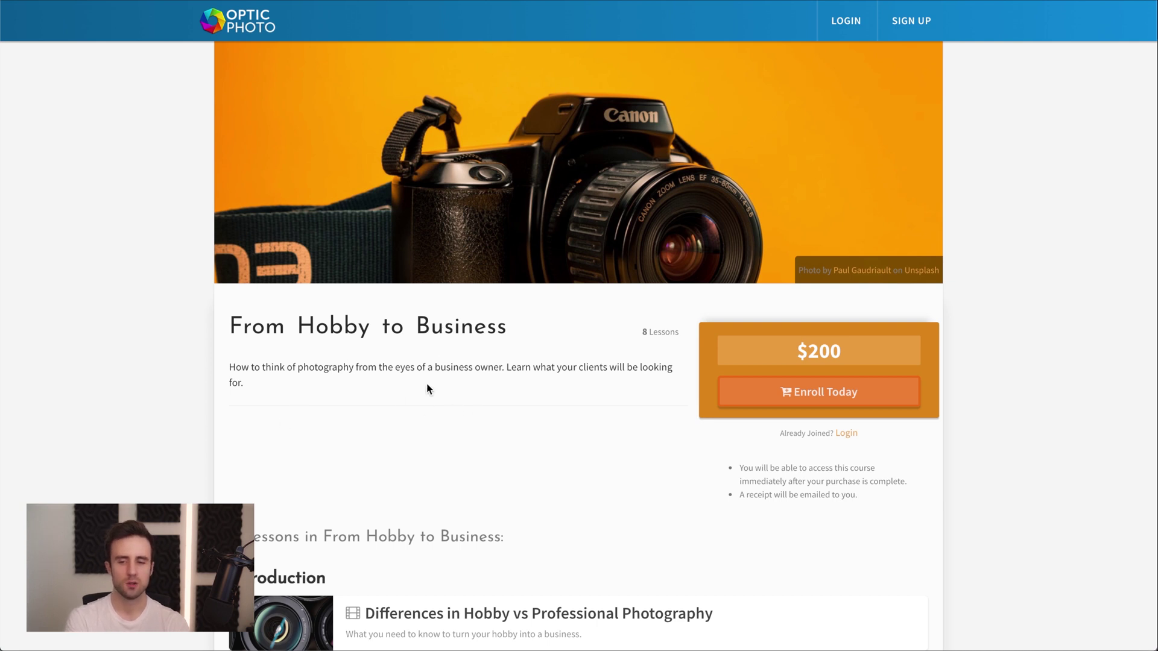
pyautogui.scroll(-1, 530, 452)
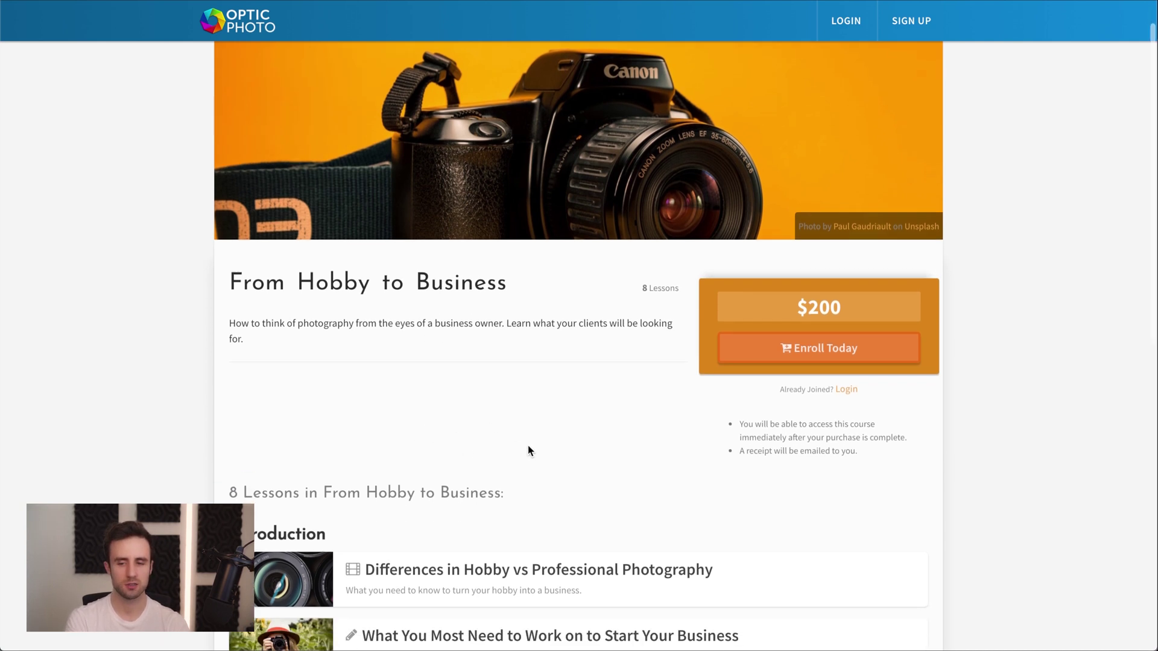
pyautogui.scroll(1, 563, 458)
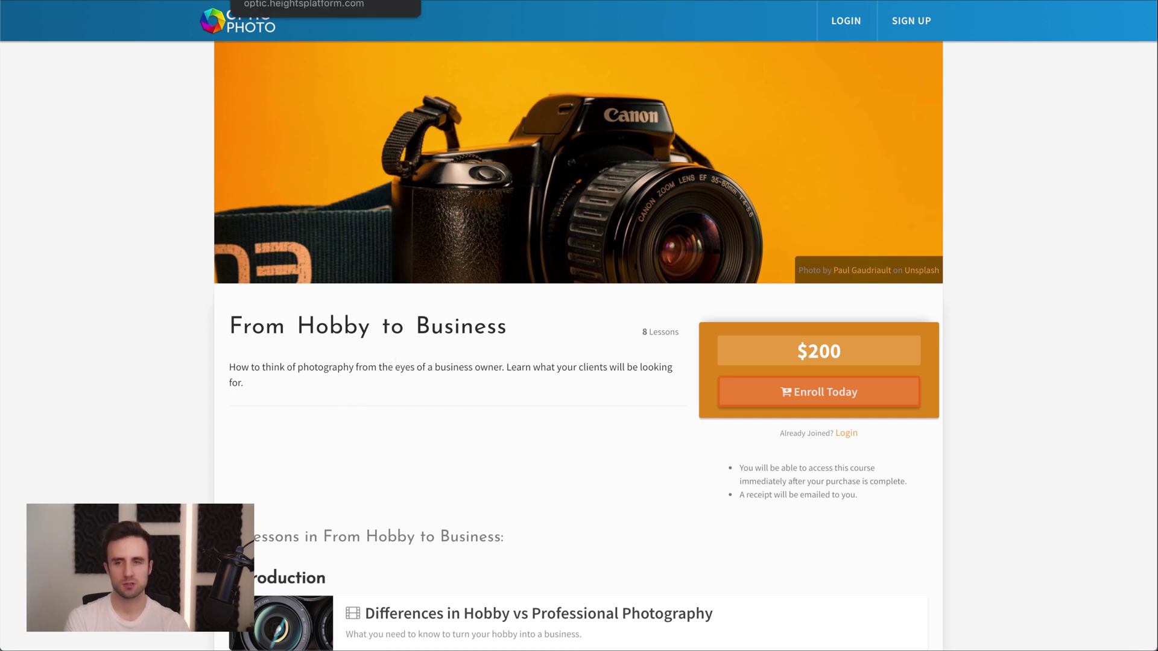
# - Use Enroll Today in the $200 price box to open Program Registration
pyautogui.click(813, 393)
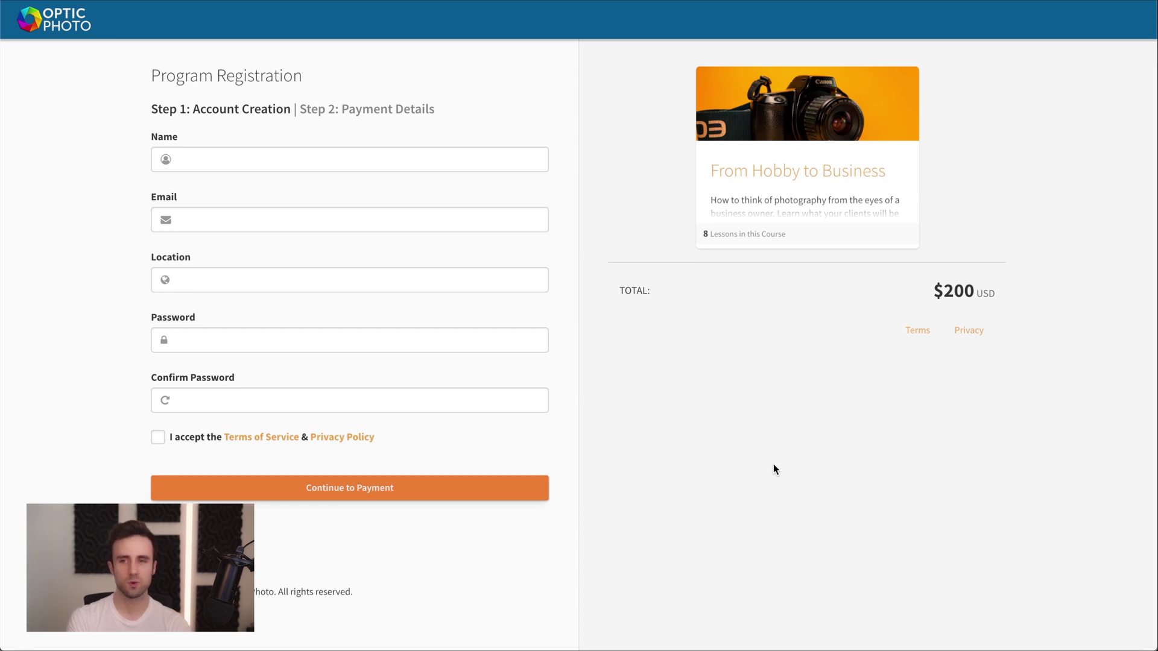
pyautogui.hotkey('alt', 'Left')
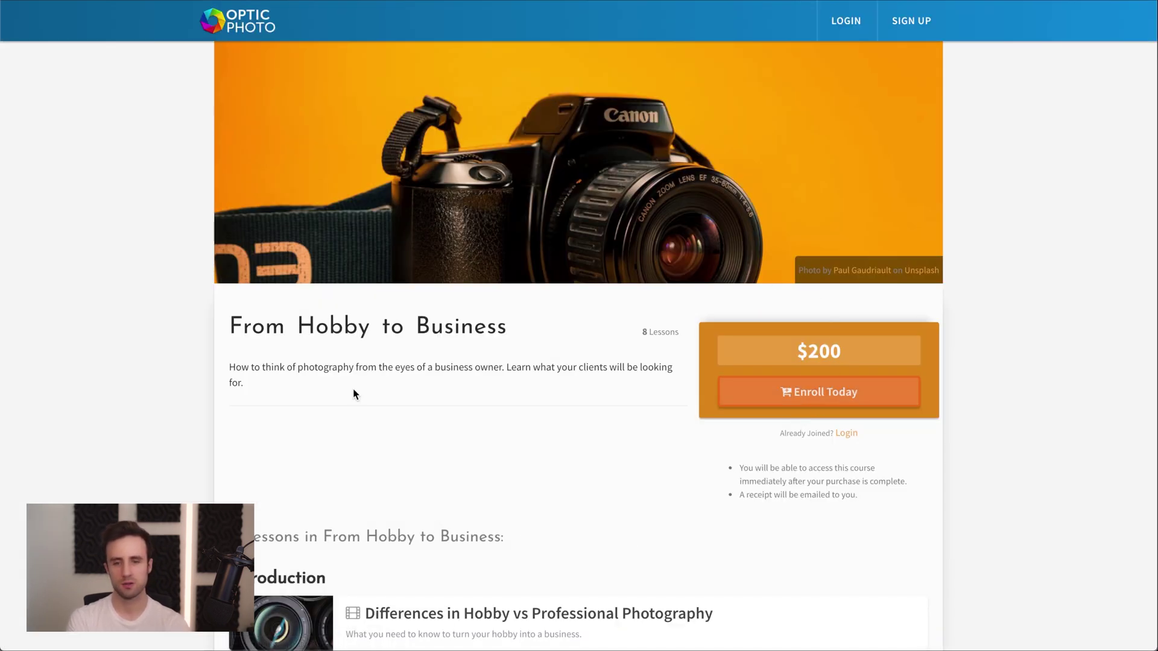
pyautogui.click(832, 393)
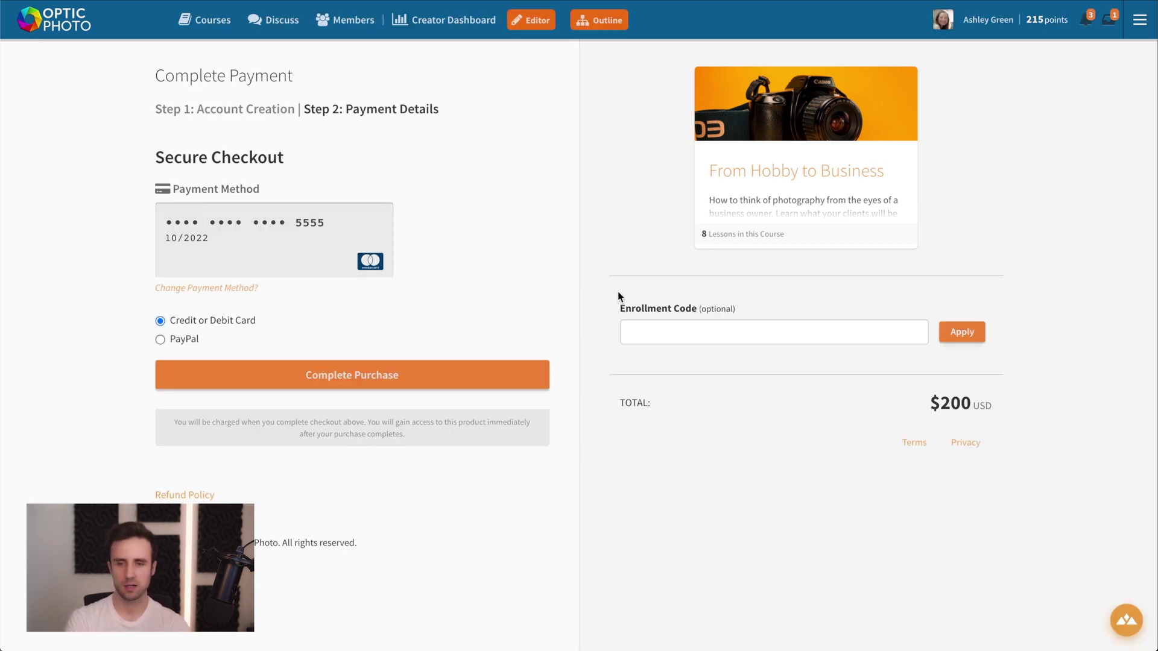
# - Go to the Creator Dashboard and open the Web Pages editor
pyautogui.click(440, 22)
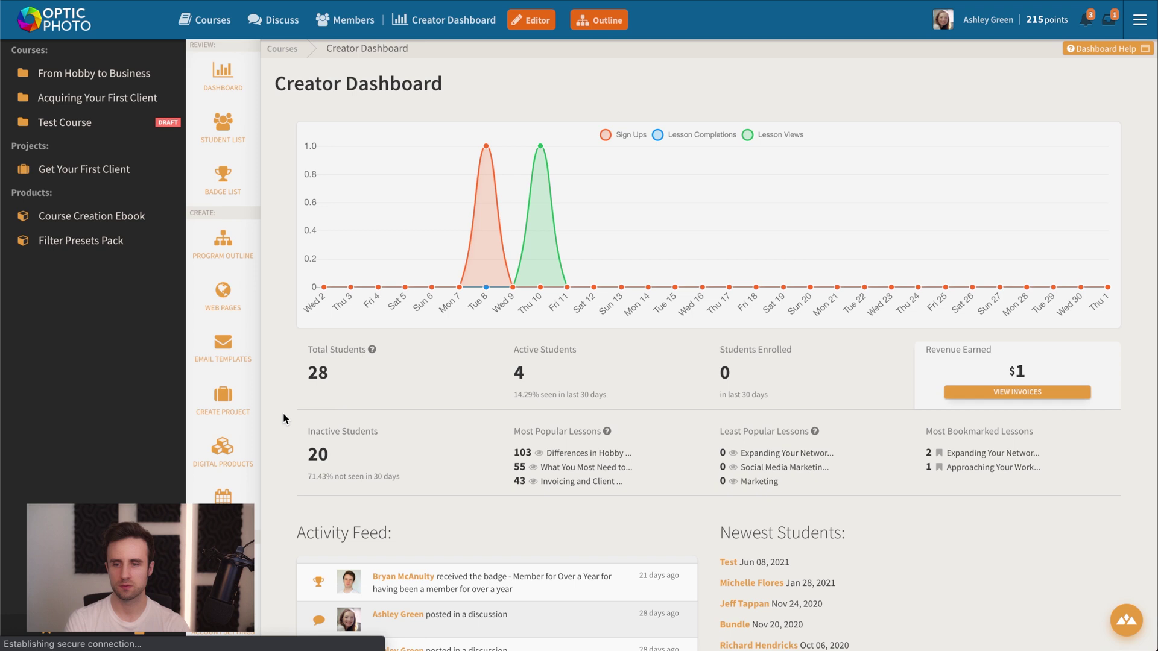
pyautogui.click(232, 301)
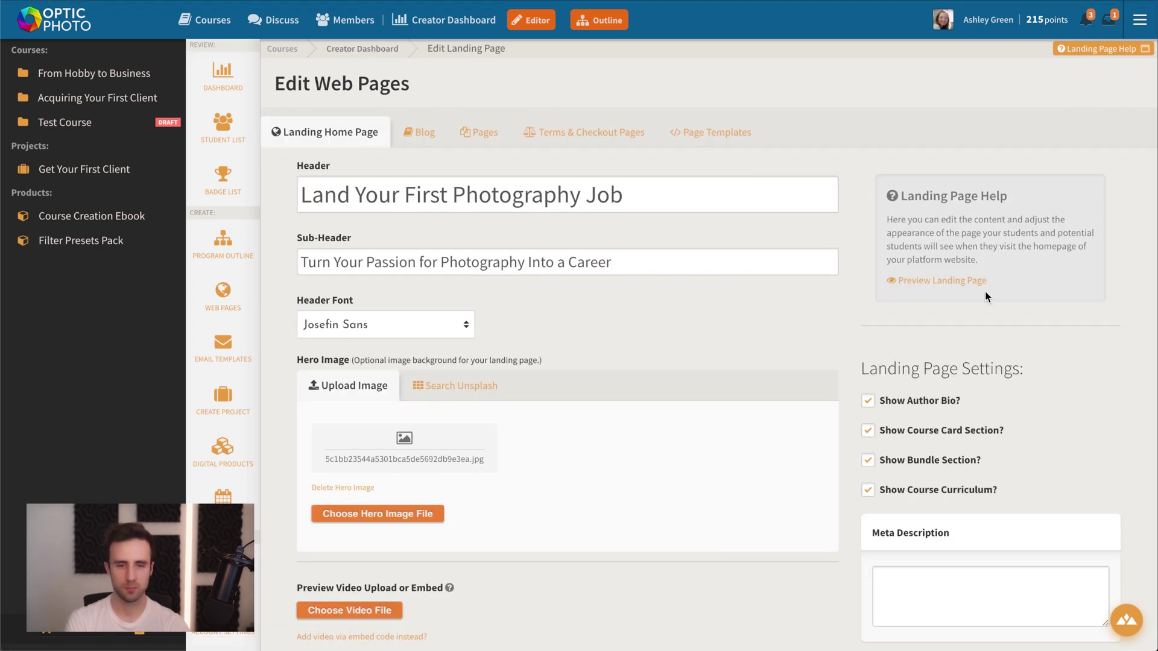
# - Preview the landing page and browse its From Hobby to Business and Acquiring Your First Client listings
pyautogui.click(950, 281)
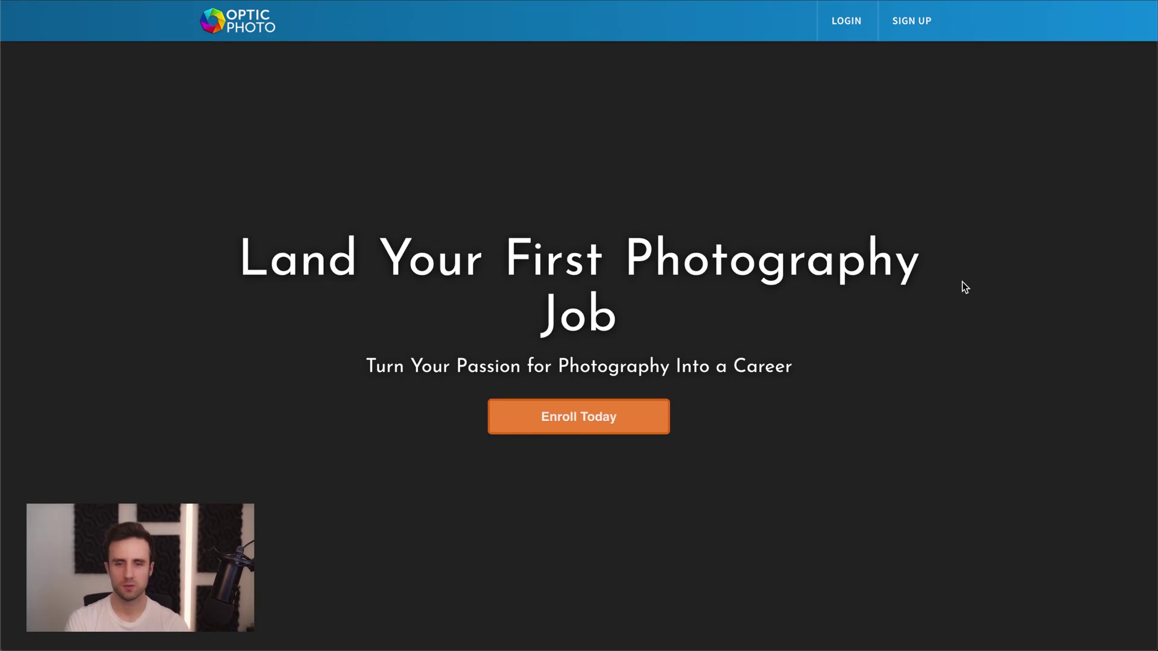
pyautogui.scroll(-5, 961, 415)
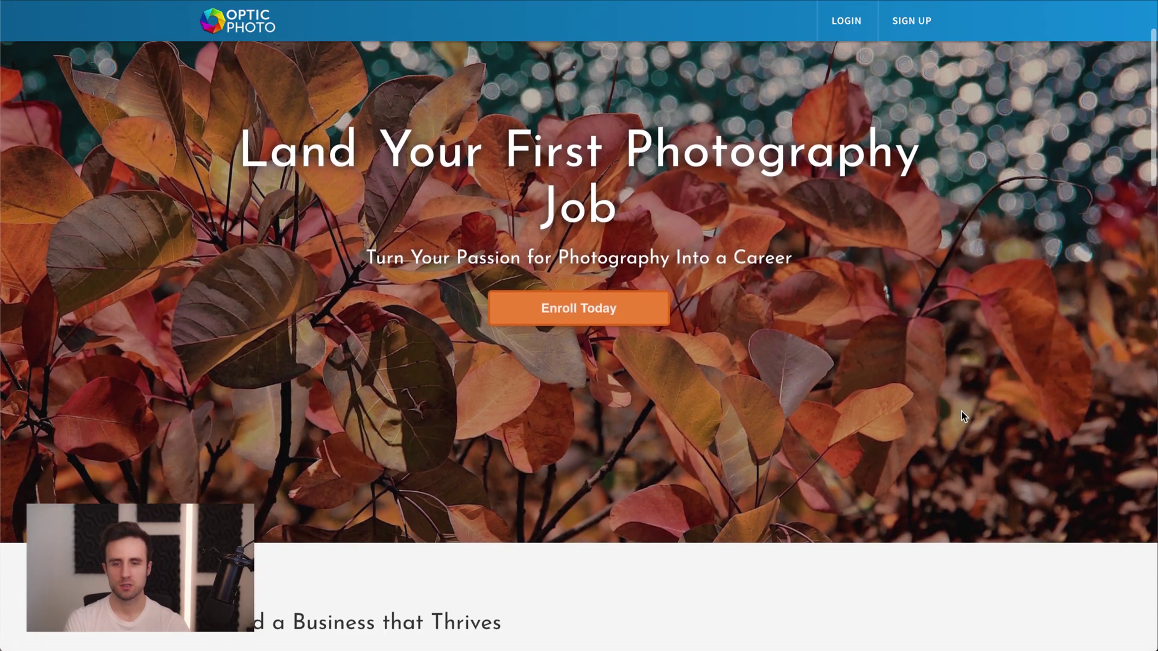
pyautogui.scroll(-9, 961, 414)
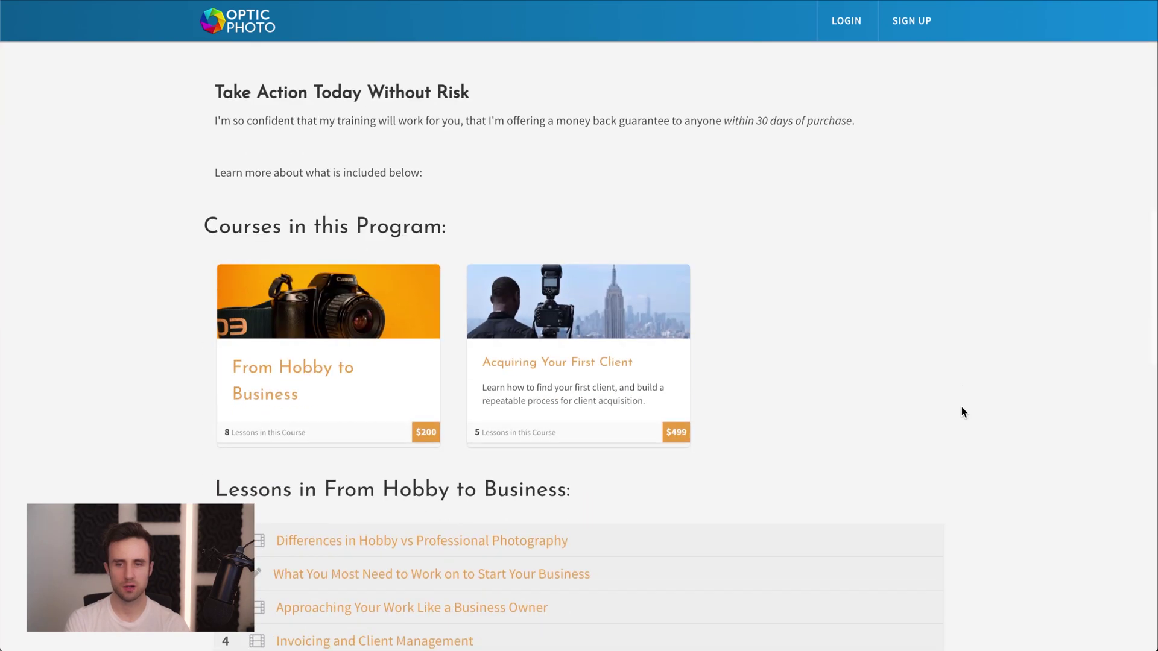
pyautogui.scroll(-2, 961, 408)
pyautogui.scroll(-3, 962, 412)
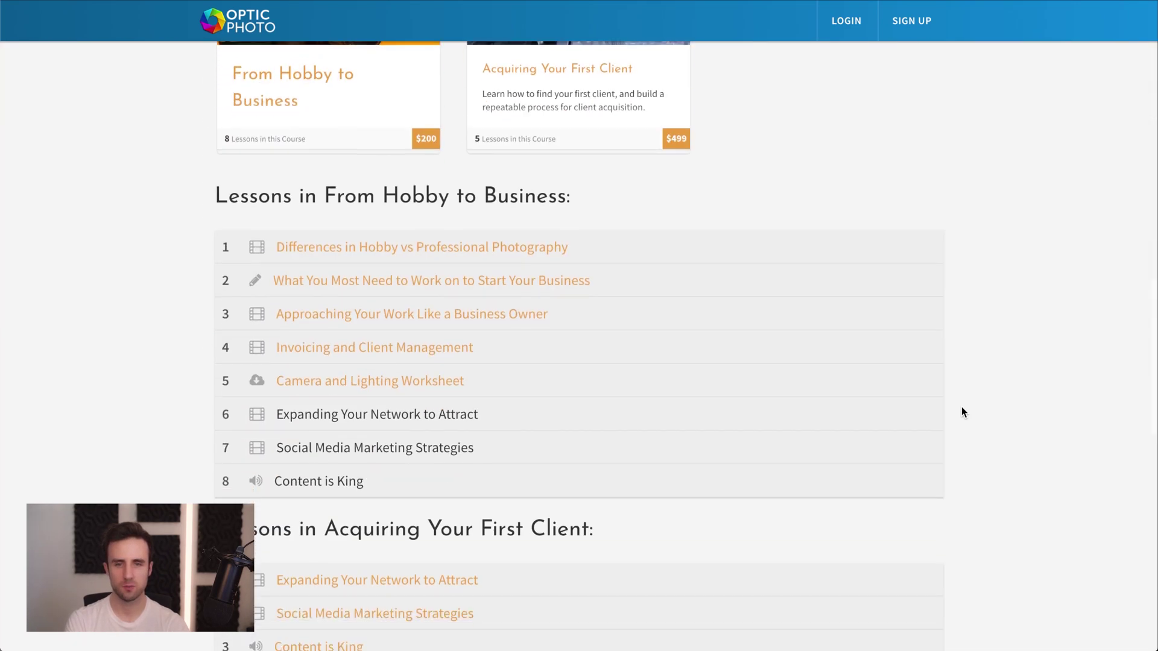
pyautogui.scroll(7, 965, 408)
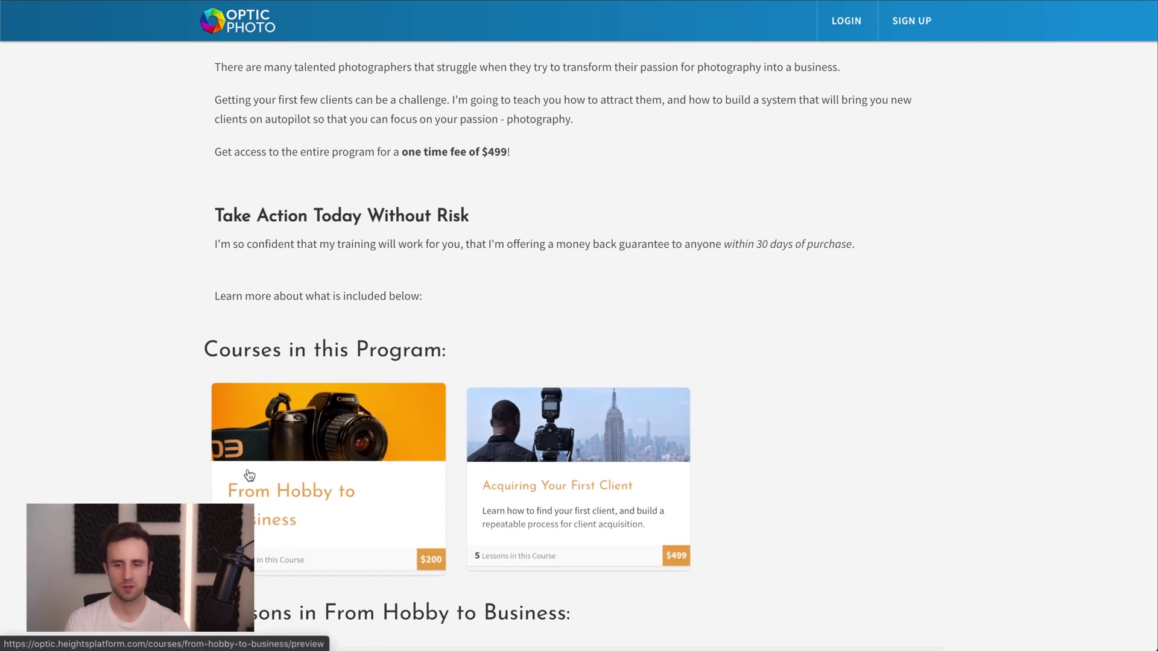
pyautogui.scroll(-7, 823, 403)
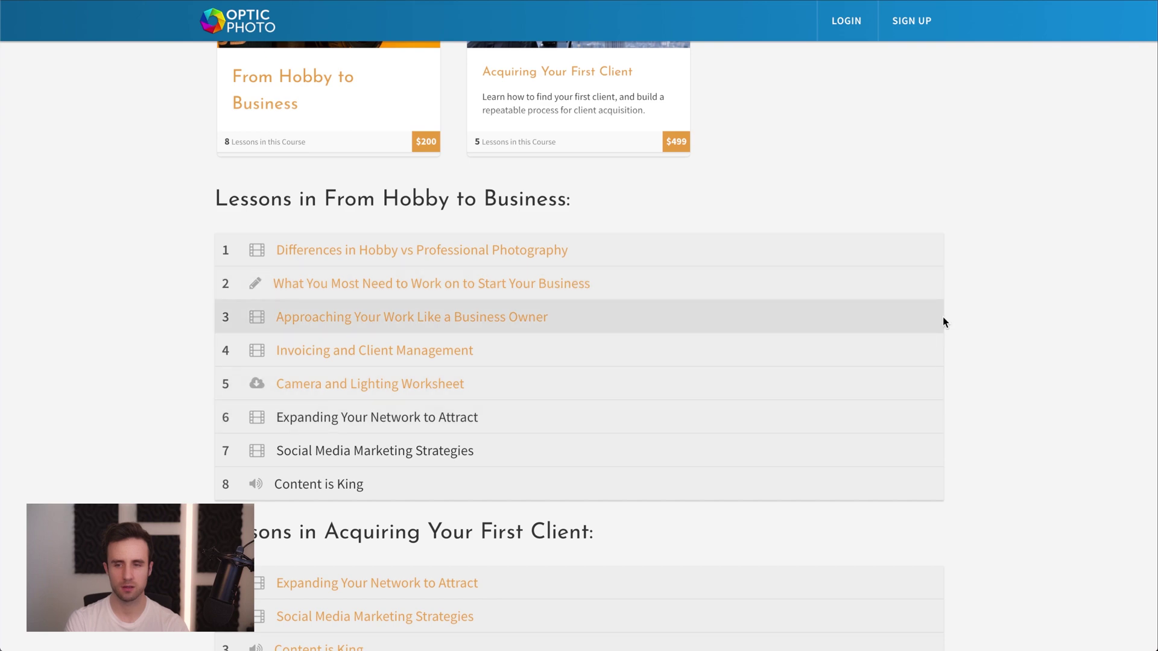
pyautogui.scroll(-8, 970, 335)
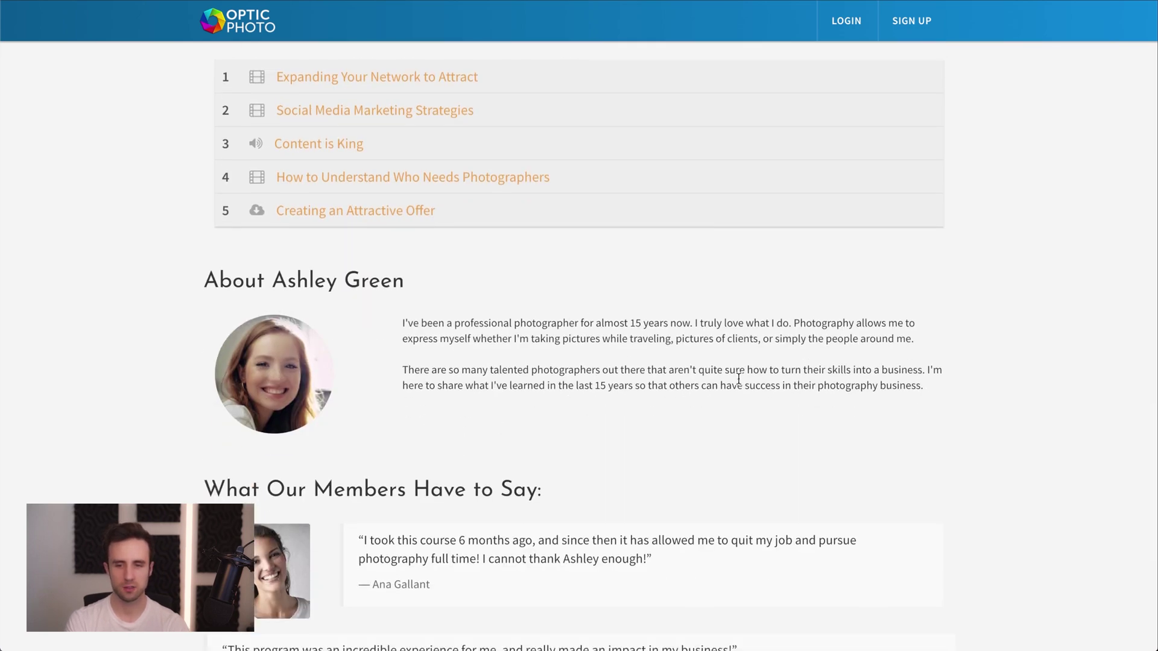
pyautogui.scroll(-3, 738, 381)
pyautogui.scroll(-3, 410, 428)
pyautogui.scroll(15, 421, 473)
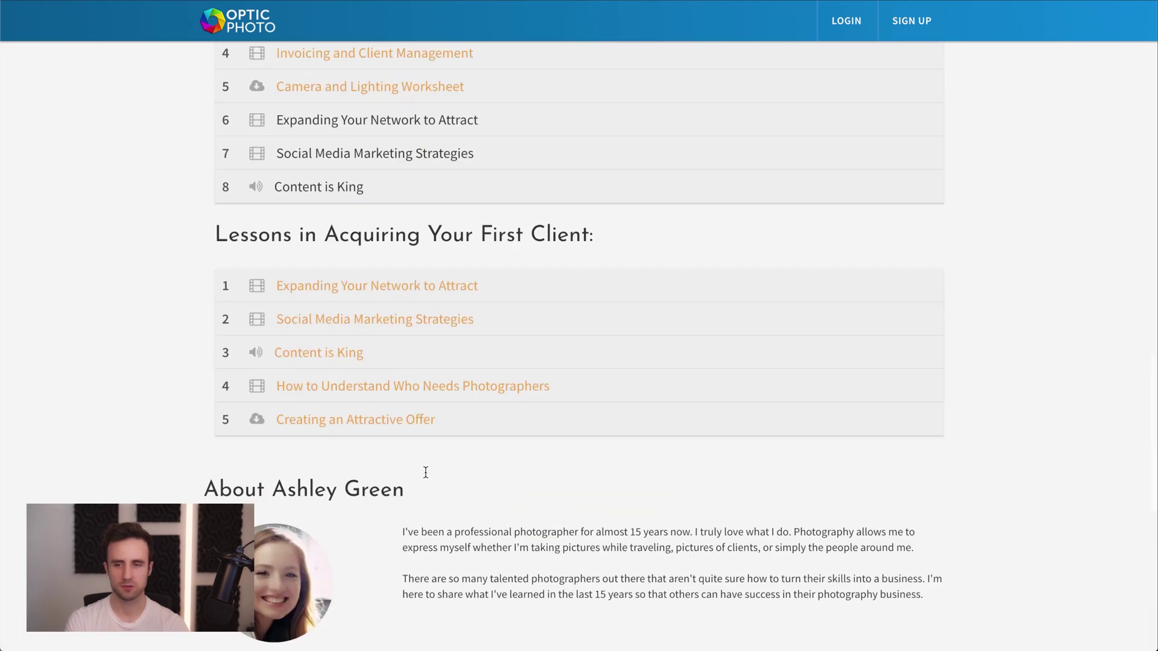
pyautogui.scroll(3, 510, 475)
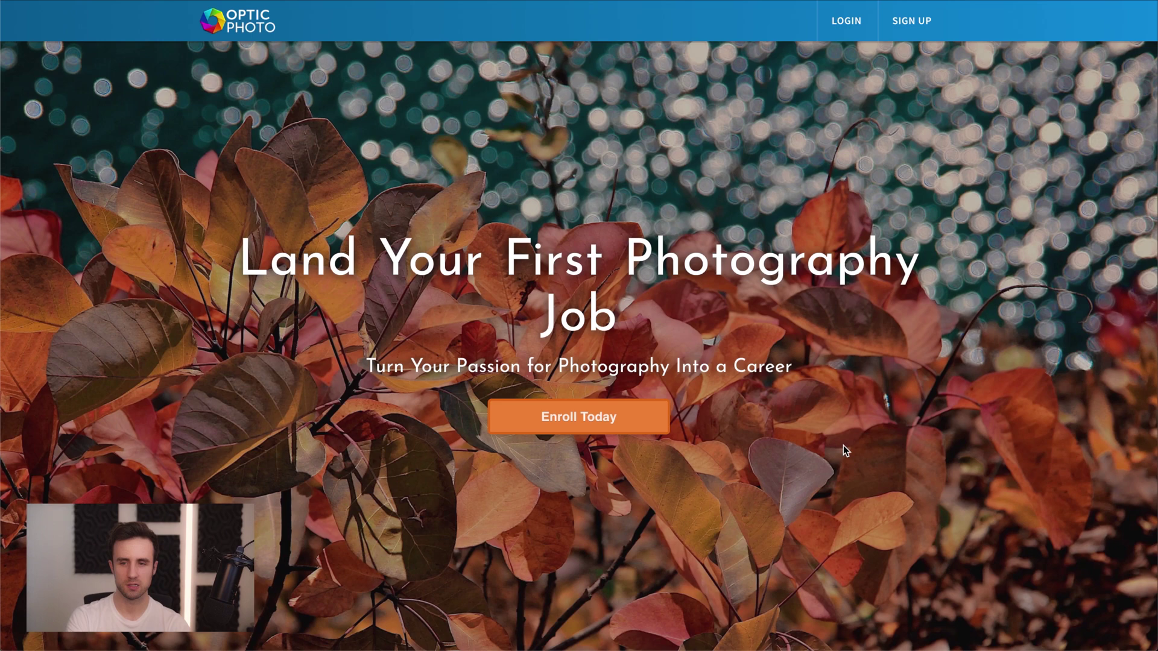
pyautogui.scroll(-9, 862, 428)
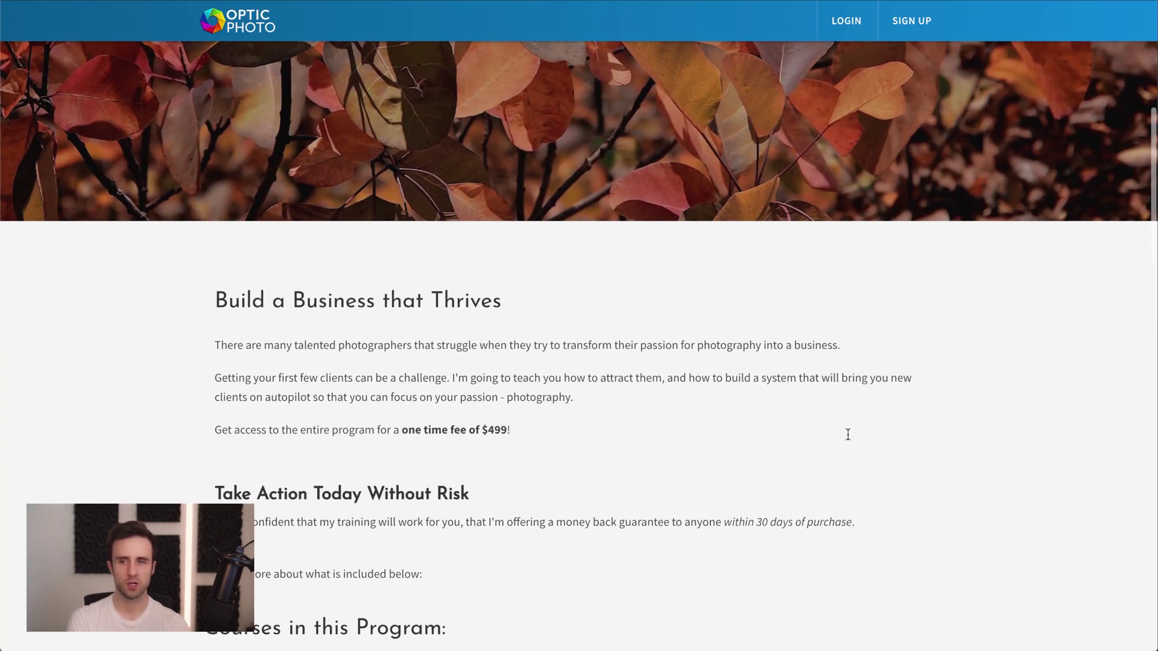
pyautogui.scroll(-2, 847, 440)
pyautogui.scroll(-2, 847, 441)
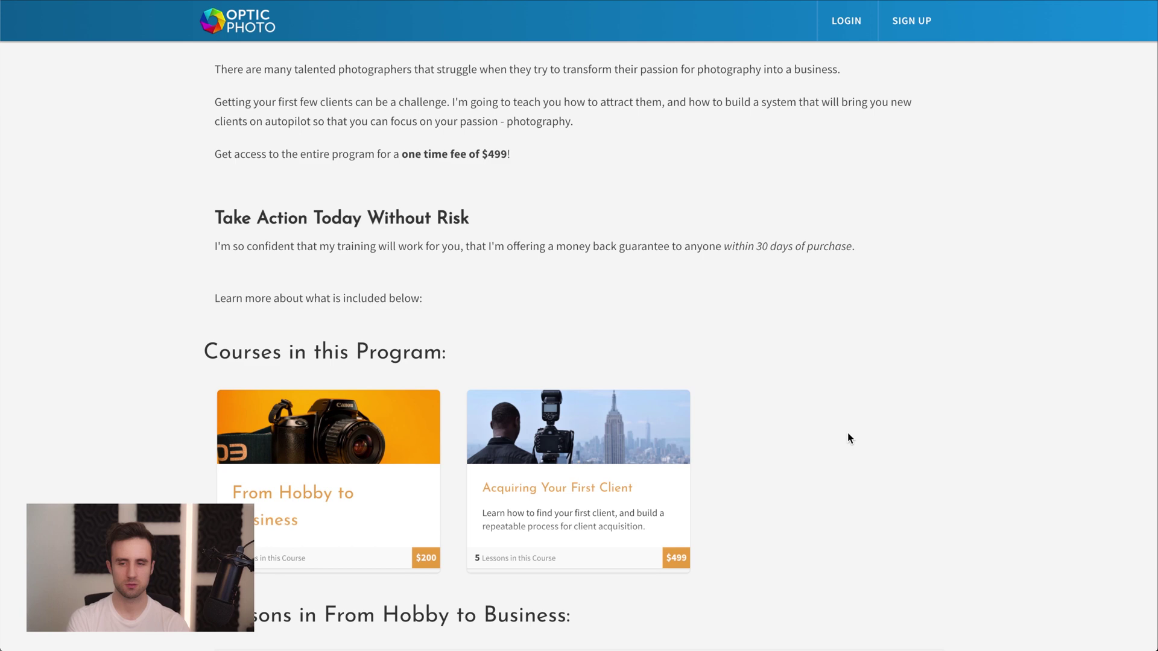
pyautogui.scroll(8, 757, 532)
pyautogui.scroll(-4, 761, 541)
pyautogui.scroll(-3, 761, 547)
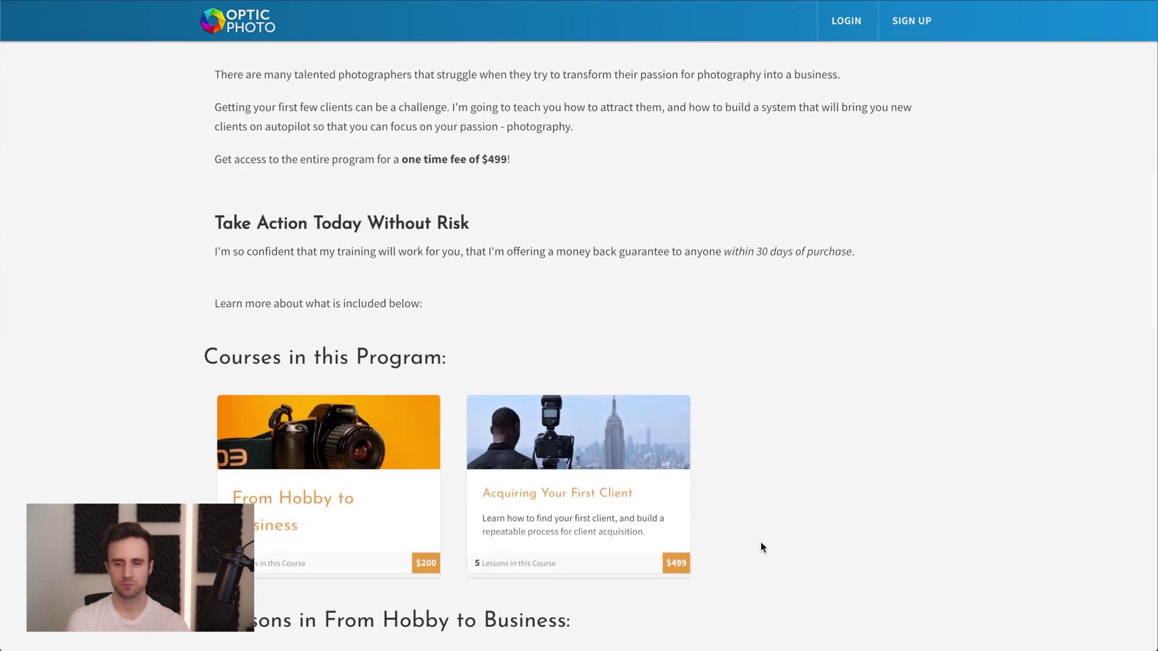
pyautogui.scroll(-1, 460, 369)
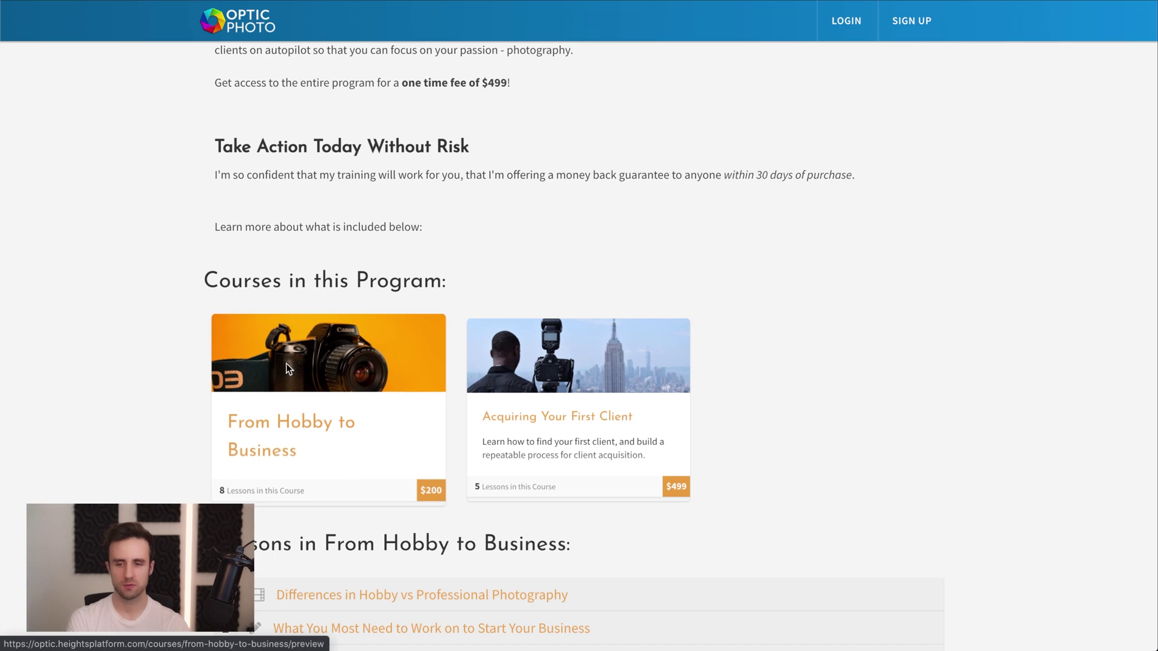
pyautogui.scroll(10, 813, 504)
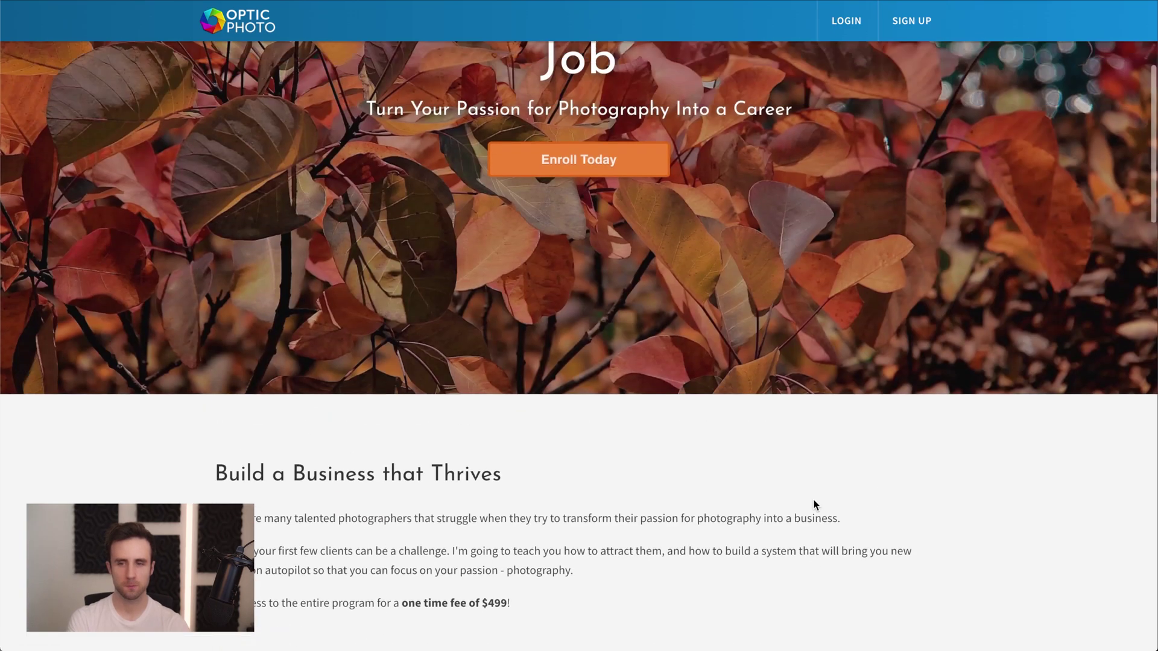
pyautogui.scroll(-7, 796, 501)
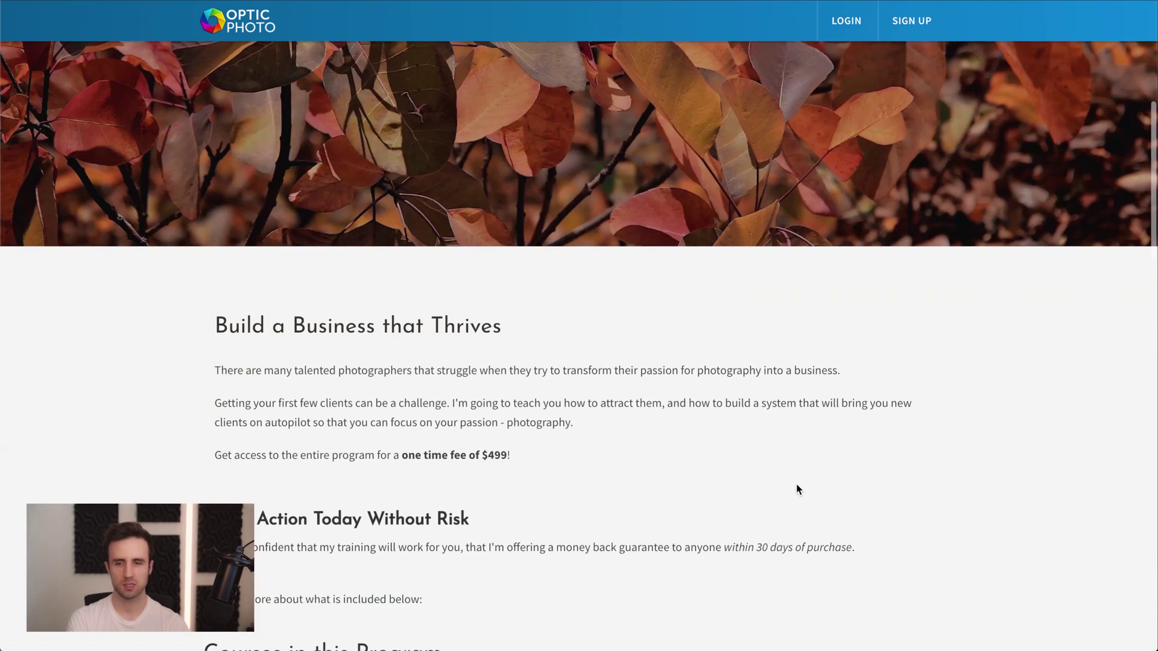
pyautogui.scroll(-3, 898, 398)
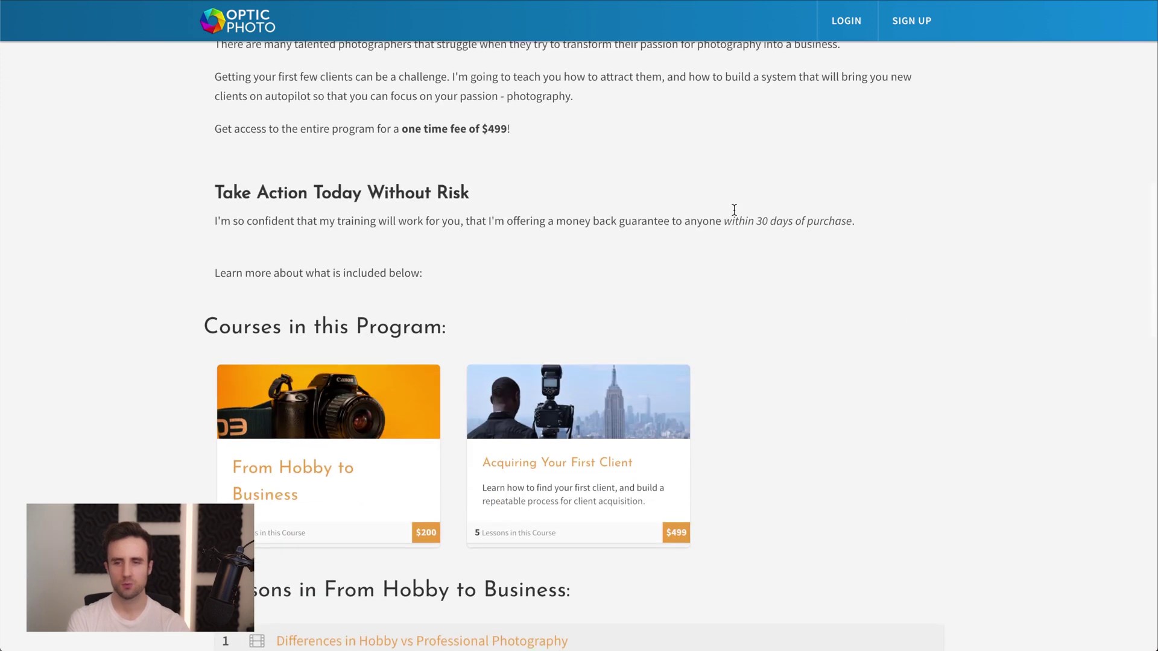
pyautogui.scroll(-2, 876, 464)
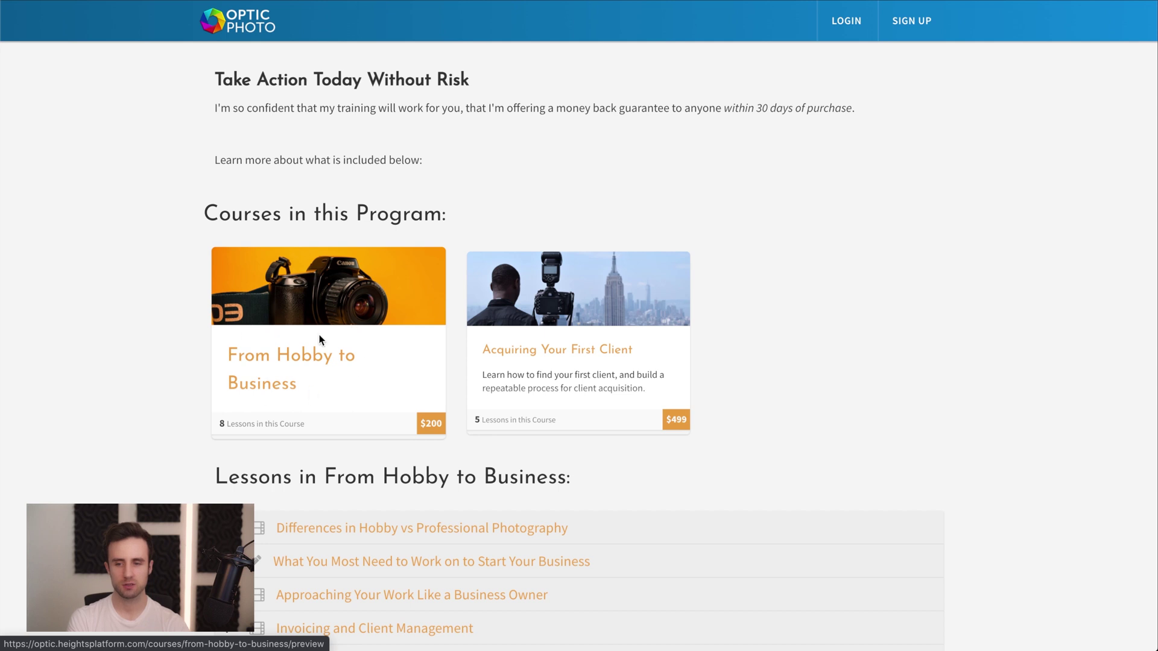
# - Open the From Hobby to Business course page and choose its Enroll Today button
pyautogui.click(320, 366)
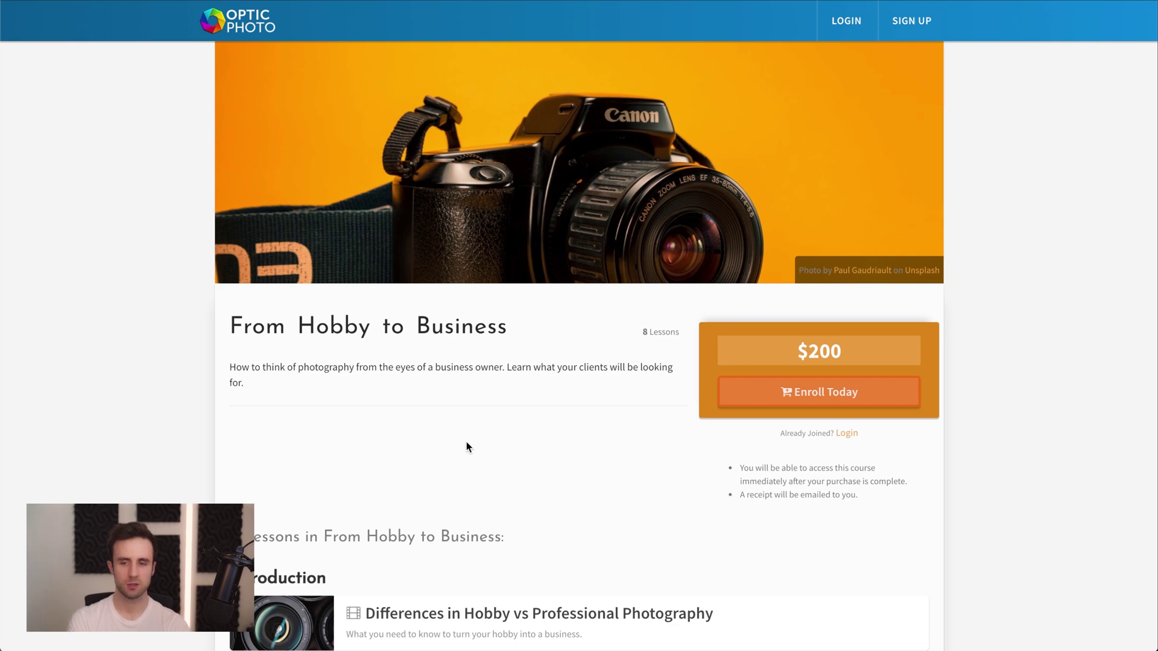
pyautogui.scroll(-3, 461, 488)
pyautogui.scroll(3, 461, 490)
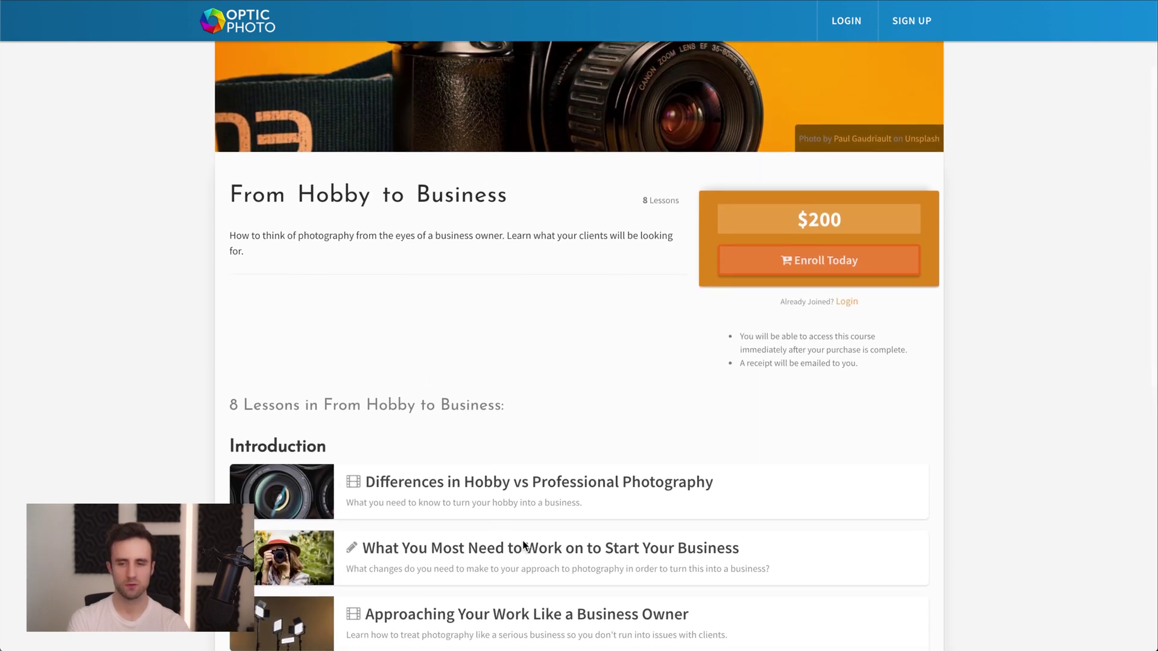
pyautogui.click(830, 388)
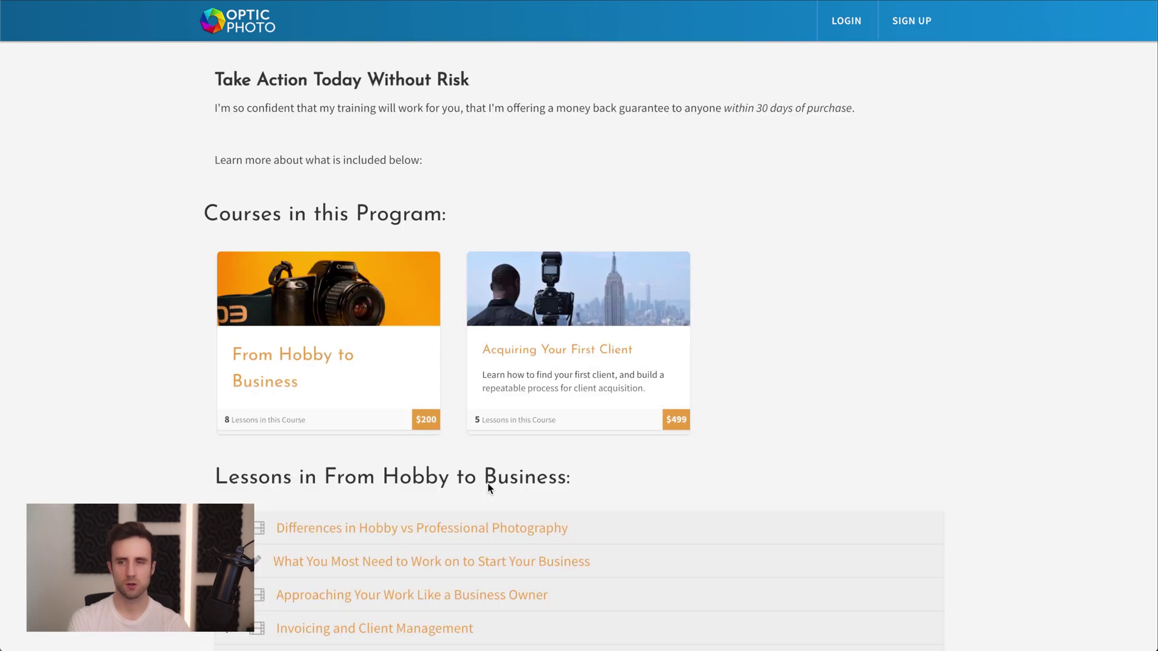
pyautogui.scroll(10, 818, 511)
pyautogui.scroll(-4, 824, 522)
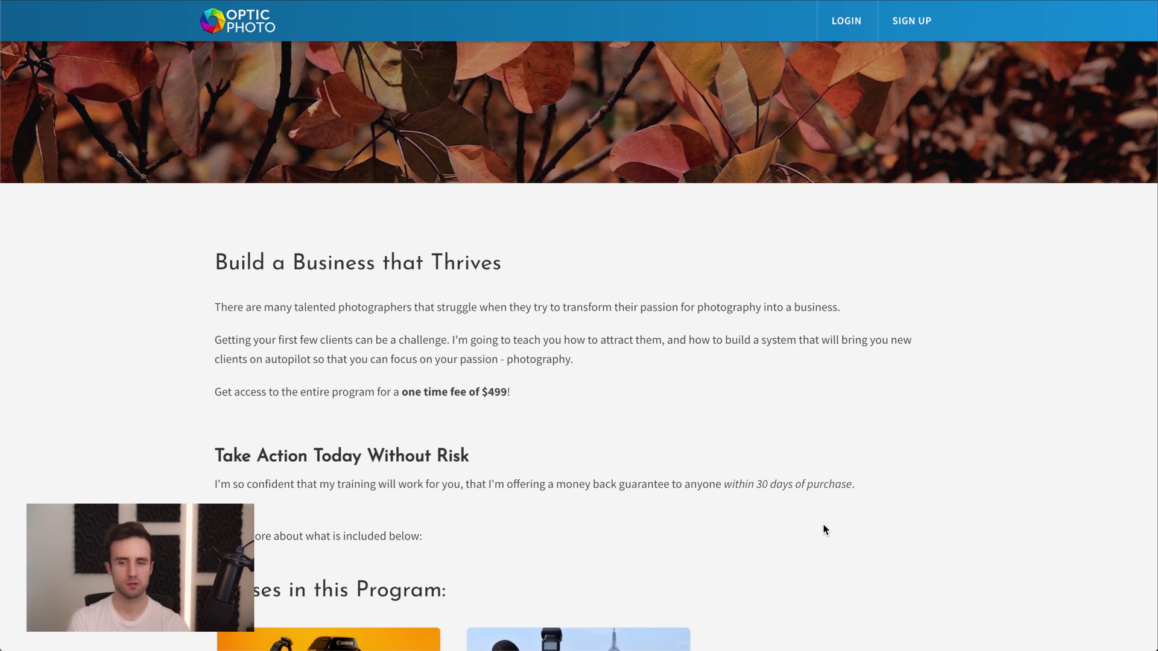
pyautogui.scroll(-5, 824, 528)
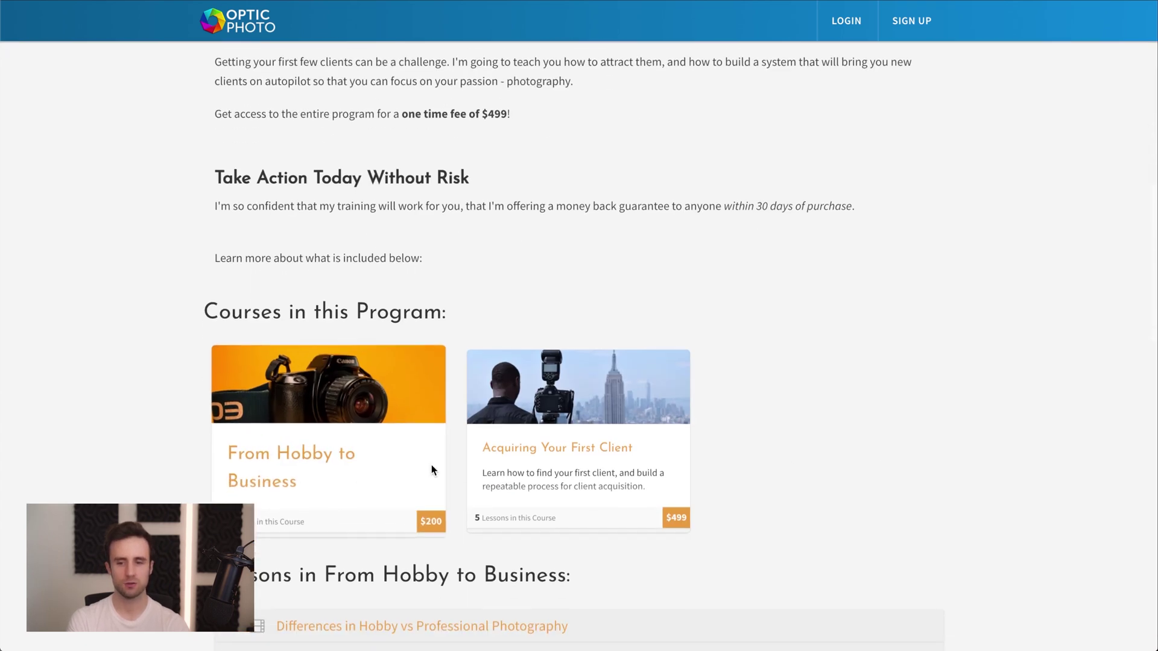
pyautogui.scroll(-3, 925, 457)
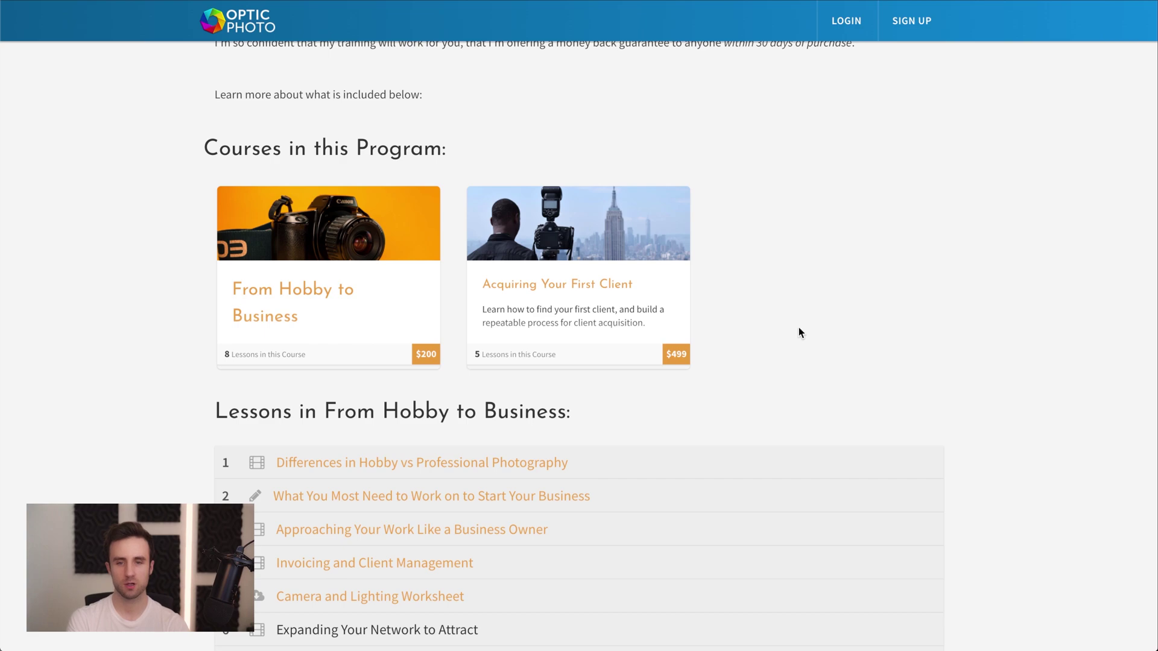
pyautogui.scroll(10, 946, 430)
pyautogui.scroll(5, 945, 430)
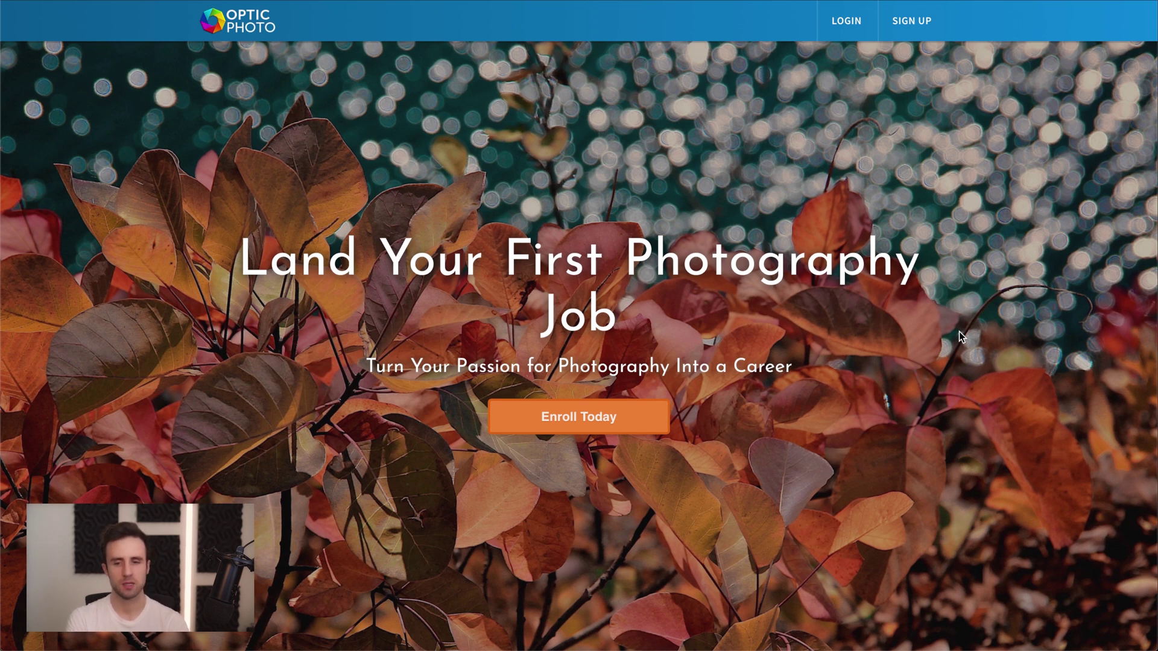
pyautogui.scroll(-1, 816, 374)
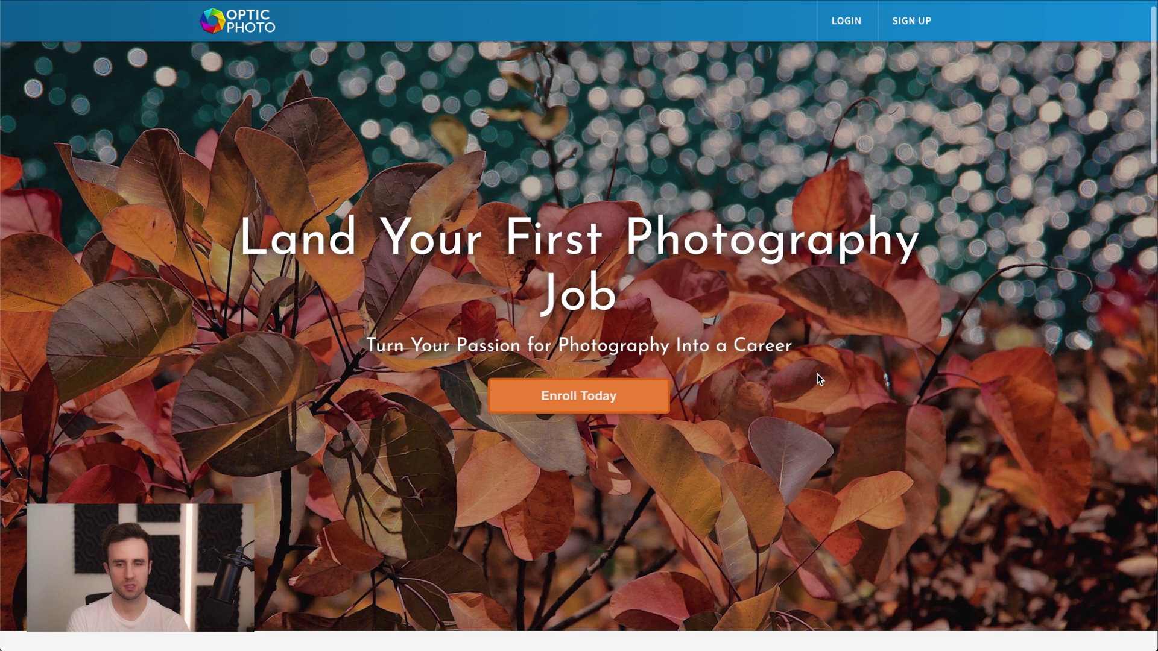
pyautogui.scroll(1, 802, 401)
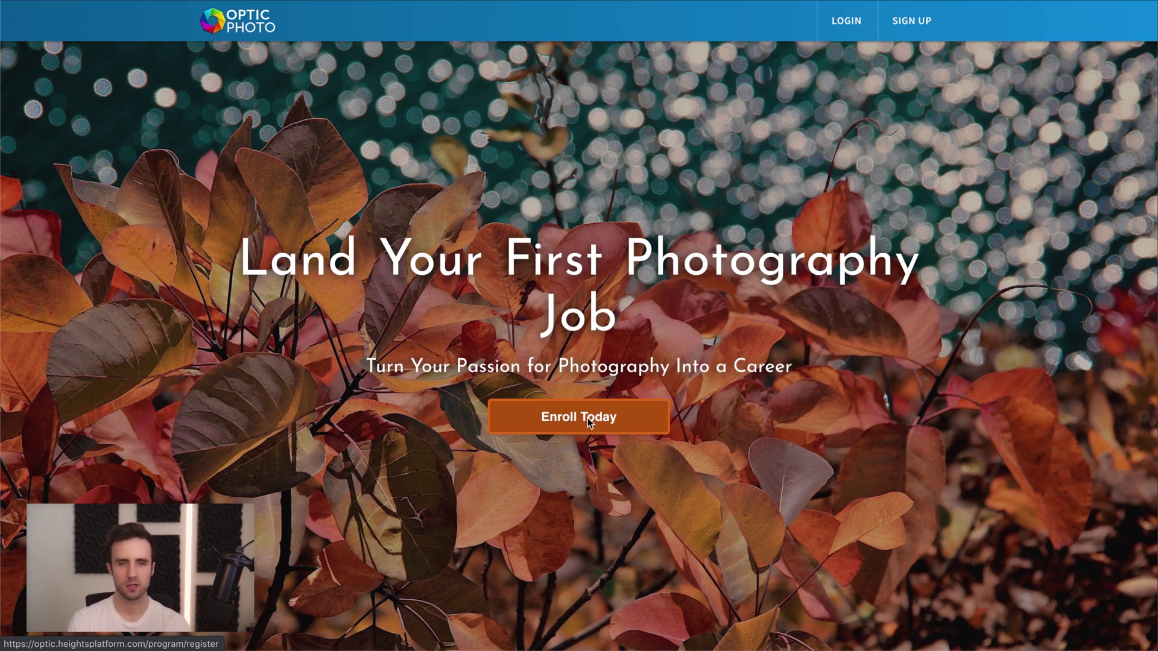
# - Choose Enroll Today on the landing page to enroll in the whole program
pyautogui.click(626, 420)
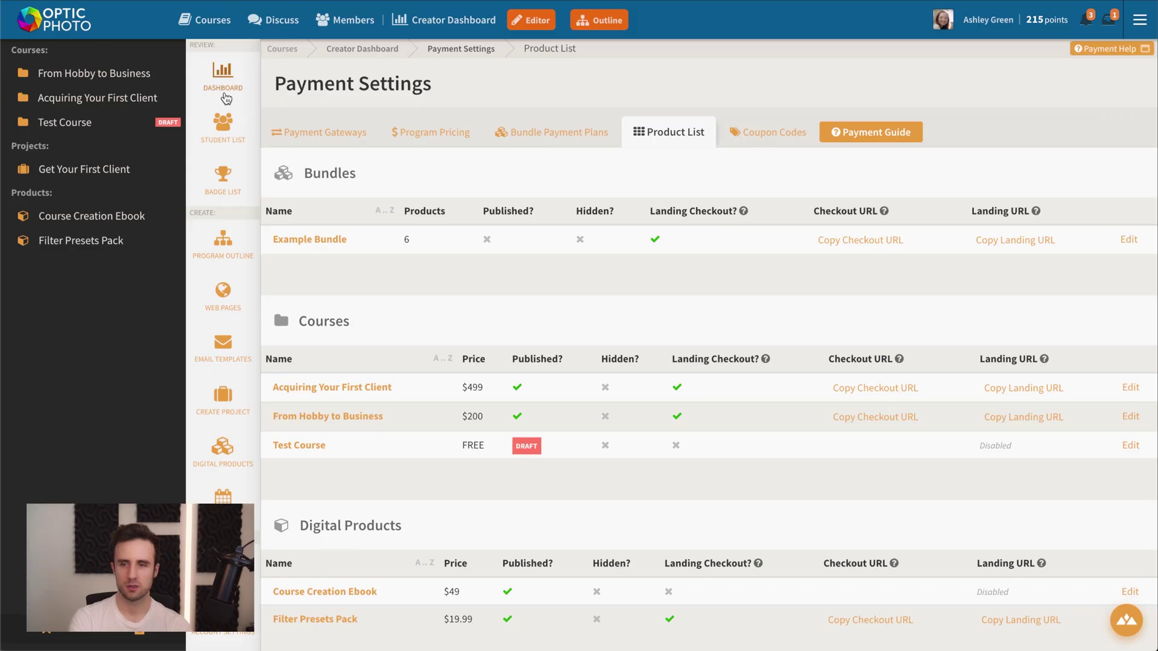
# - Open Web Pages, check the Pages tab, then review the Terms & Checkout Pages text
pyautogui.click(220, 298)
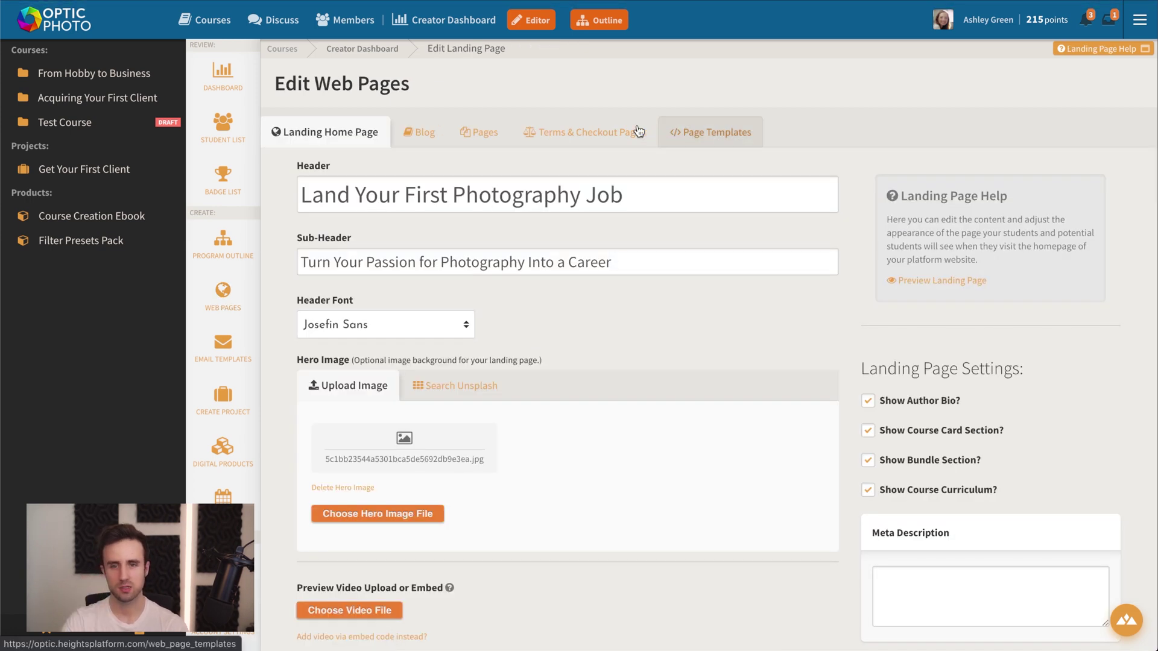
pyautogui.click(496, 137)
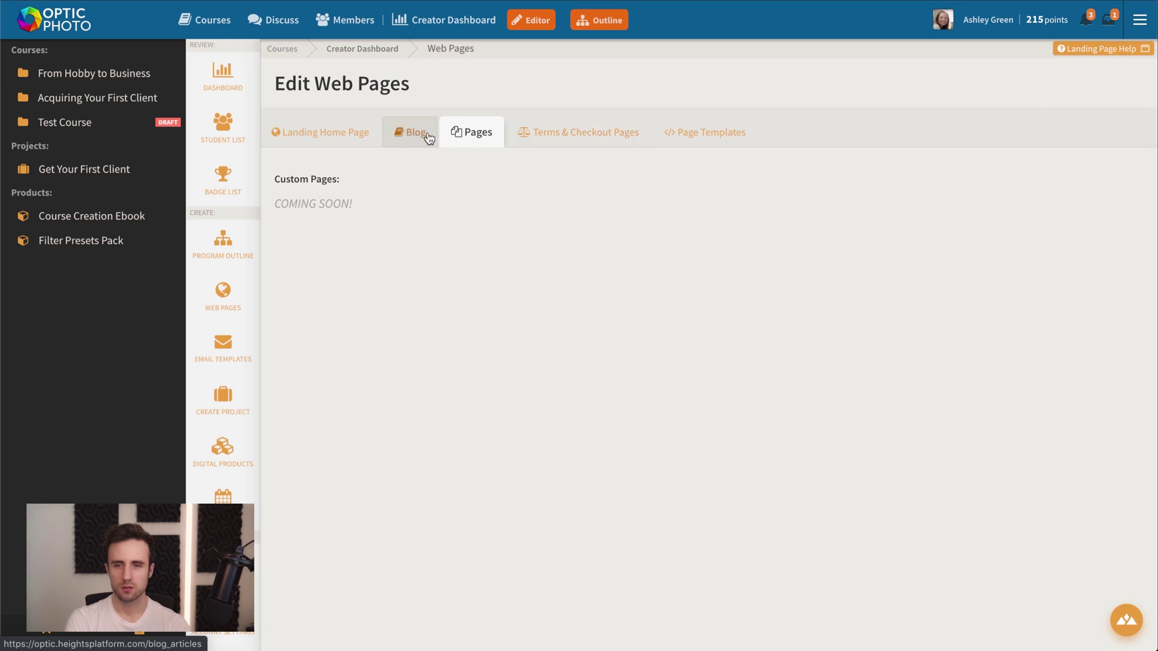
pyautogui.click(570, 138)
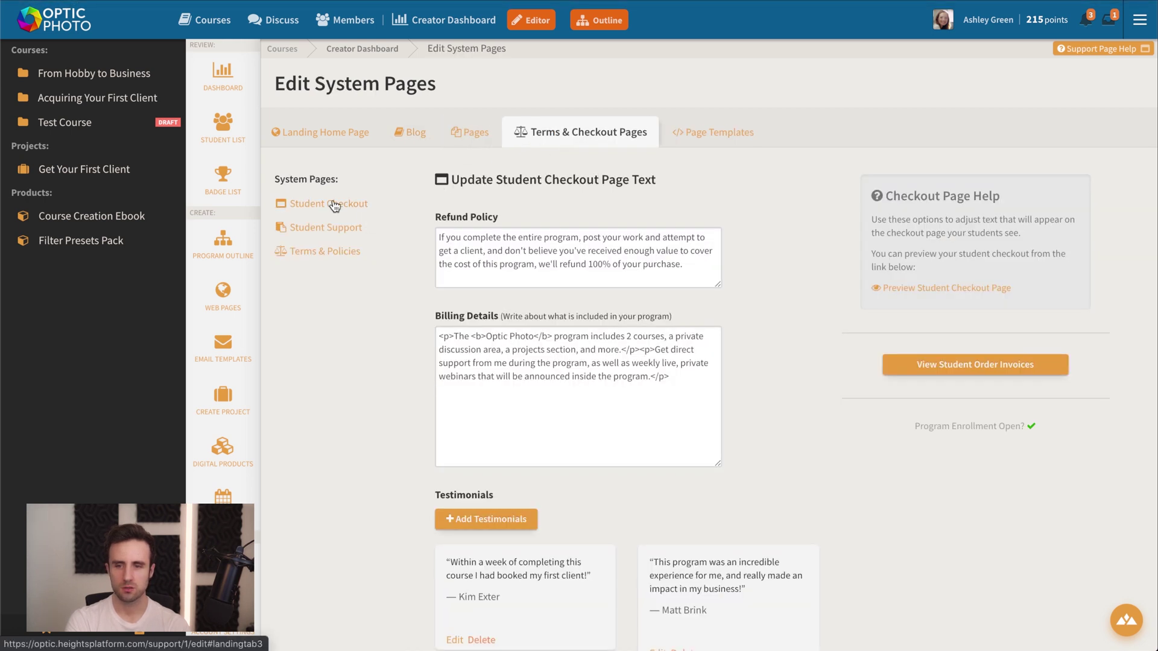
pyautogui.scroll(-2, 792, 296)
pyautogui.scroll(1, 724, 229)
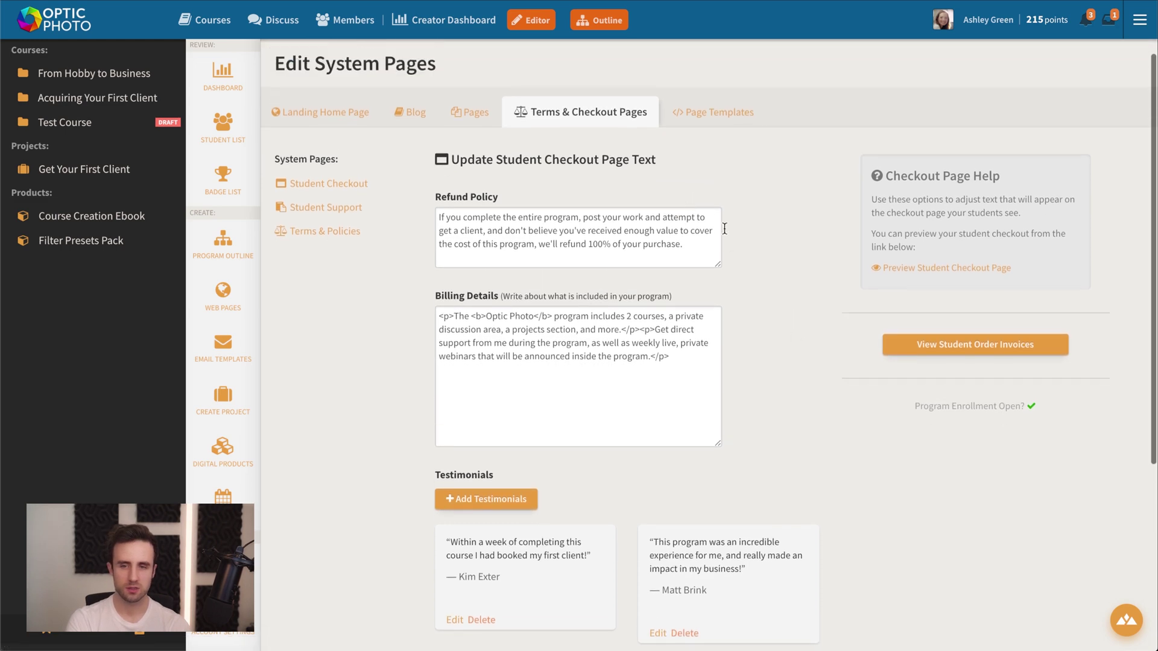
pyautogui.scroll(-3, 724, 228)
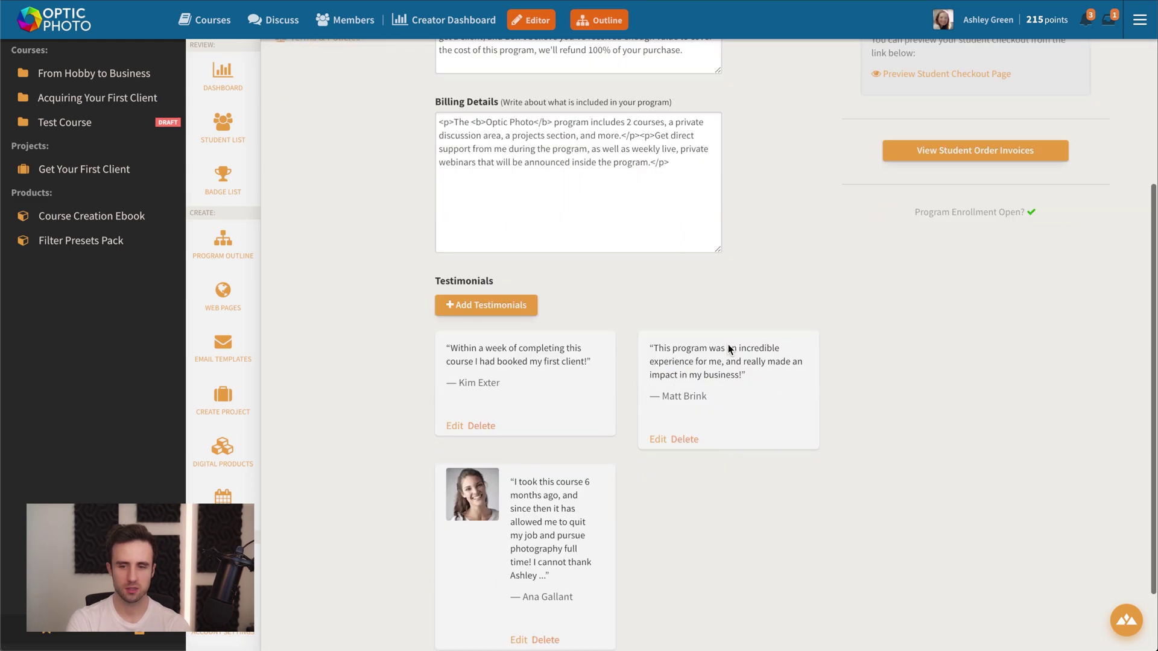
pyautogui.scroll(3, 840, 522)
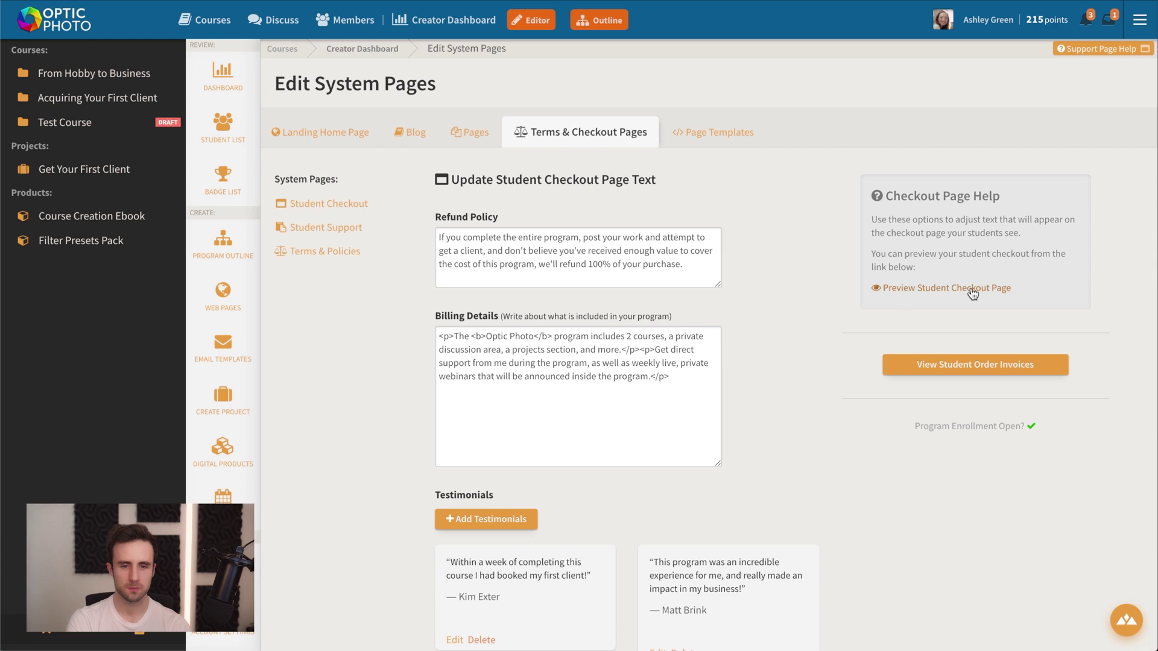
# - Preview the $997 Optic Photo student checkout, try the card field, then return to Payment Settings
pyautogui.click(971, 289)
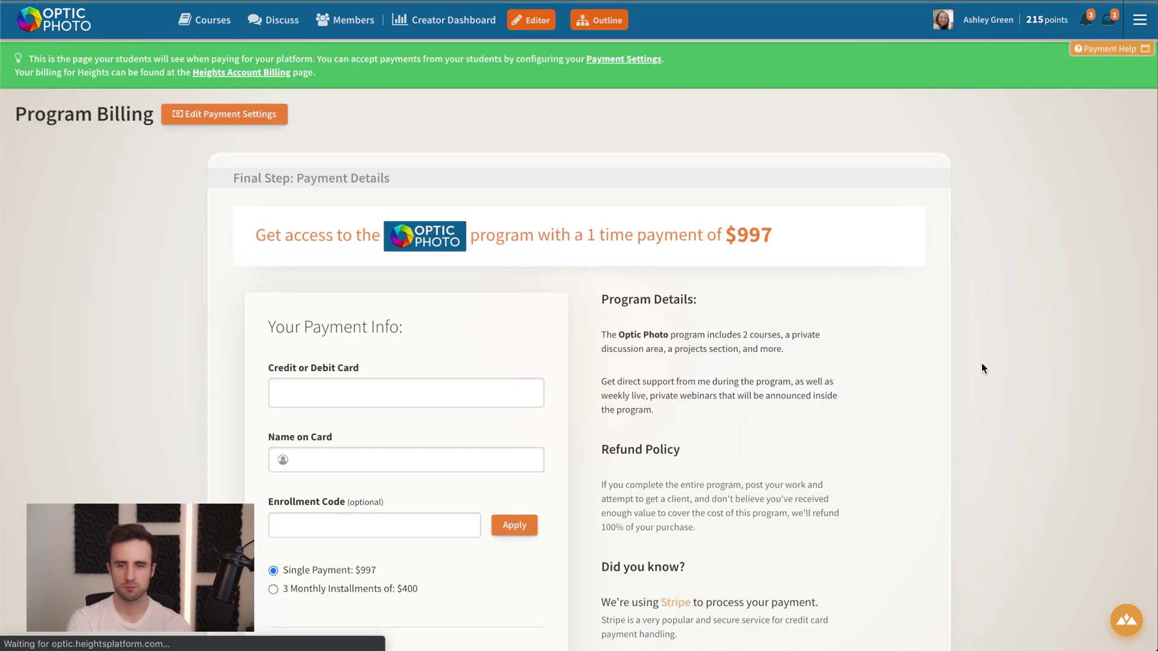
pyautogui.scroll(-1, 982, 363)
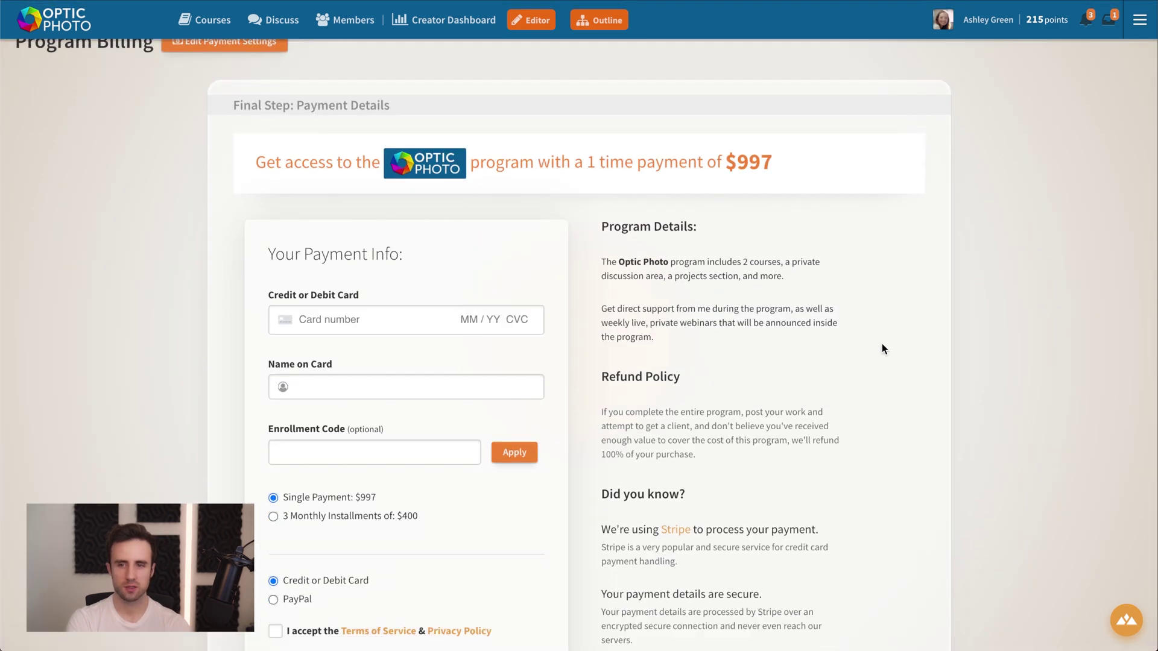
pyautogui.scroll(-1, 903, 348)
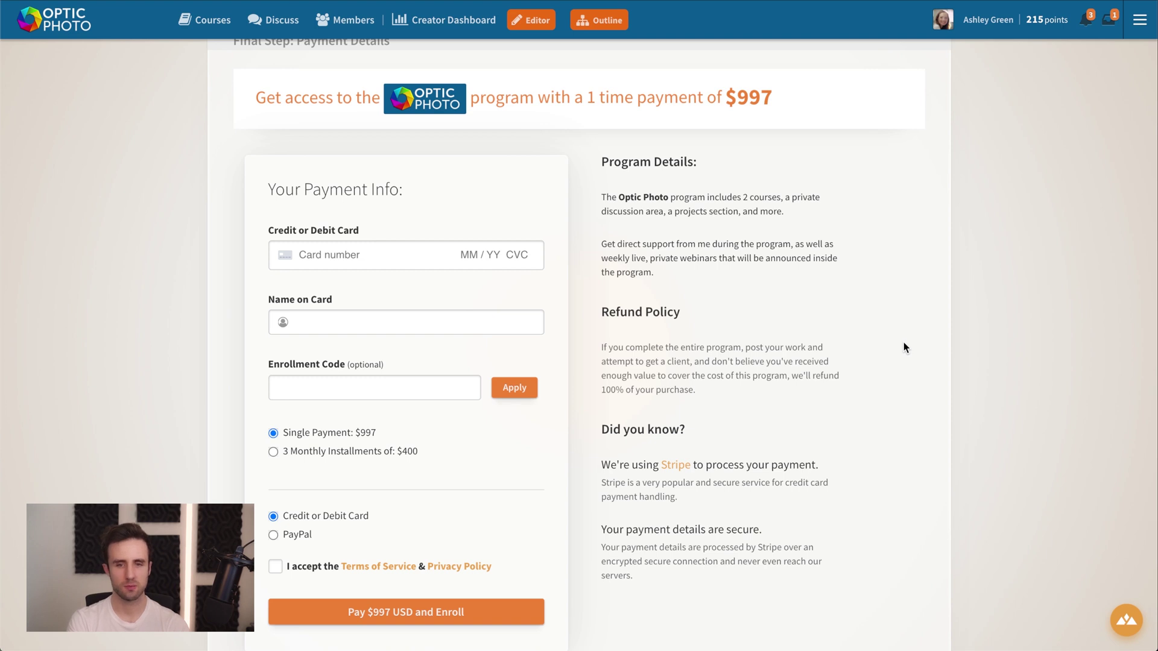
pyautogui.click(332, 255)
pyautogui.scroll(-1, 333, 254)
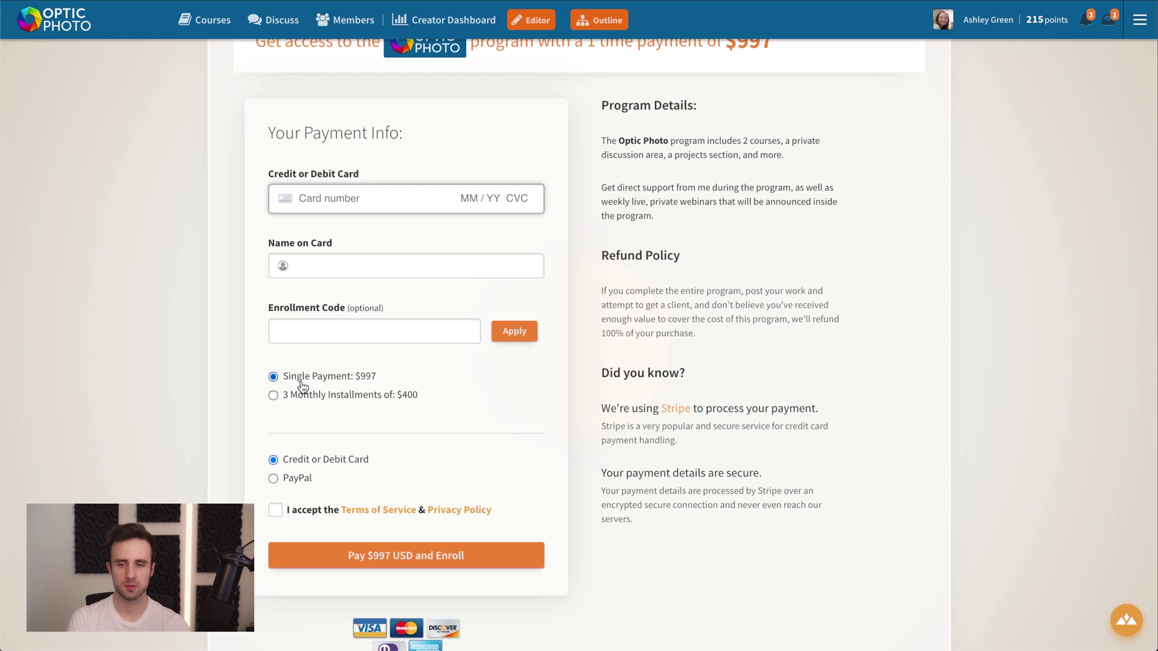
pyautogui.scroll(3, 581, 466)
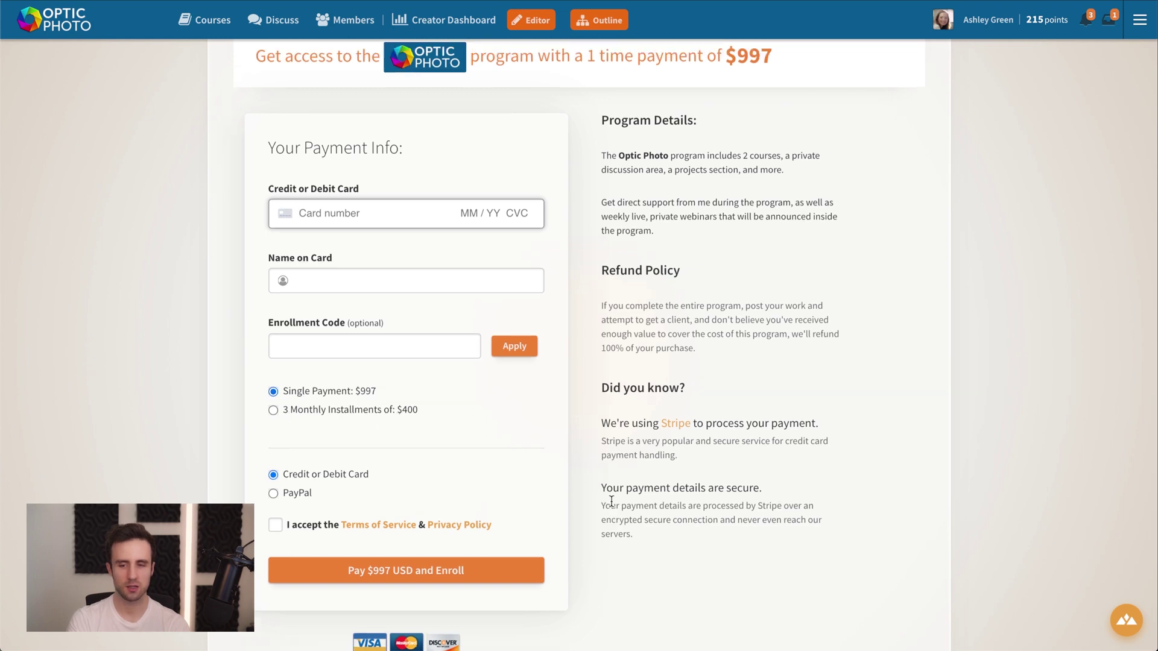
pyautogui.scroll(-3, 838, 403)
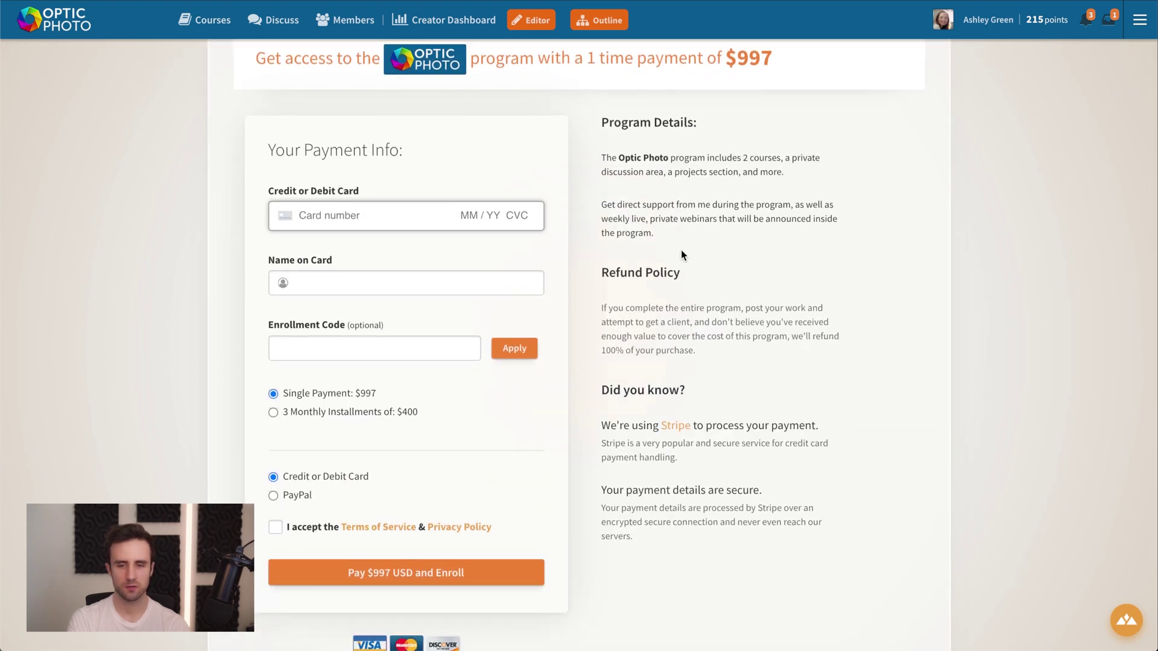
pyautogui.scroll(-5, 687, 277)
pyautogui.scroll(-2, 693, 309)
pyautogui.scroll(10, 688, 313)
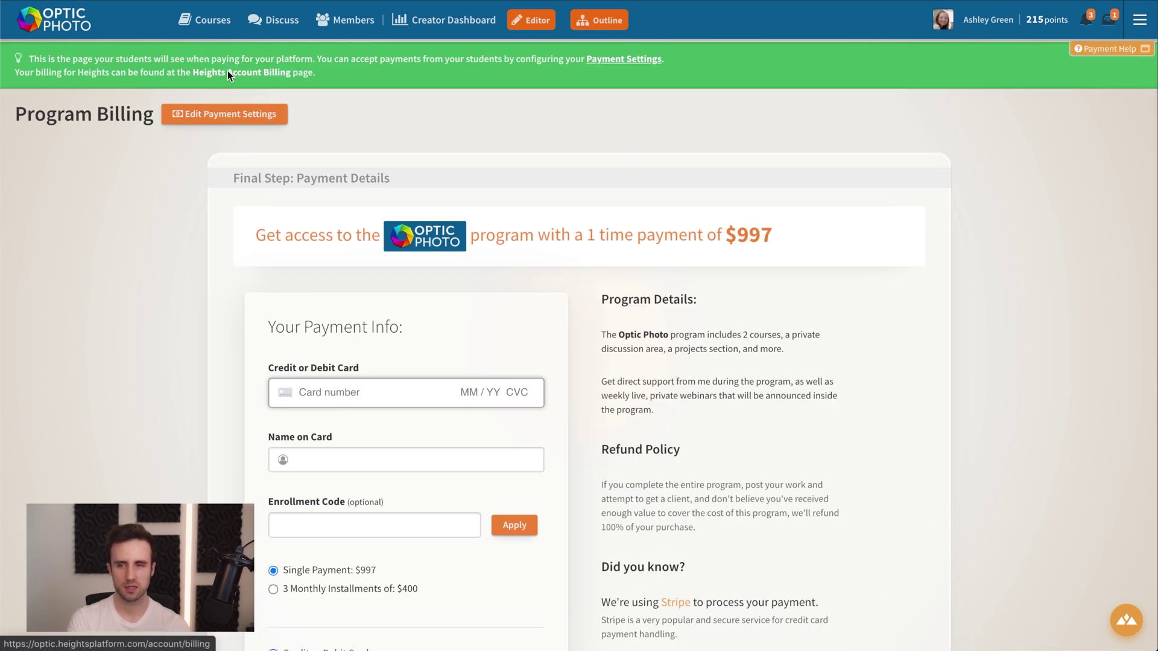
pyautogui.click(215, 115)
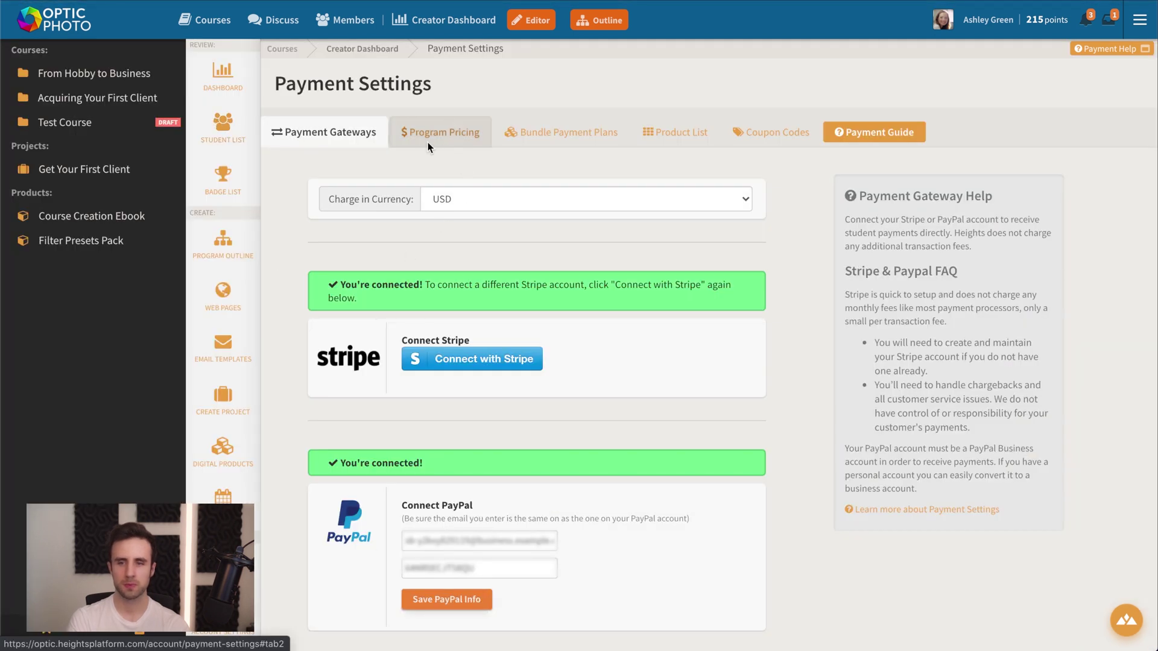
# - On the Program Pricing tab, add a monthly subscription plan to the program's pricing
pyautogui.click(441, 140)
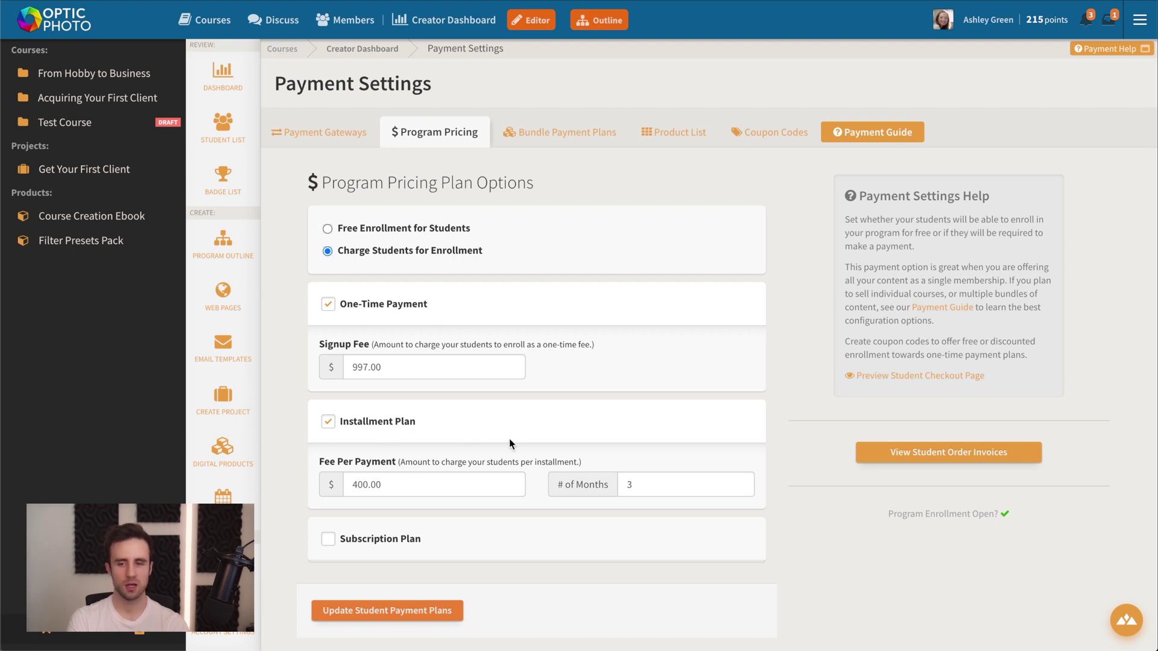
pyautogui.click(385, 537)
pyautogui.scroll(-1, 527, 485)
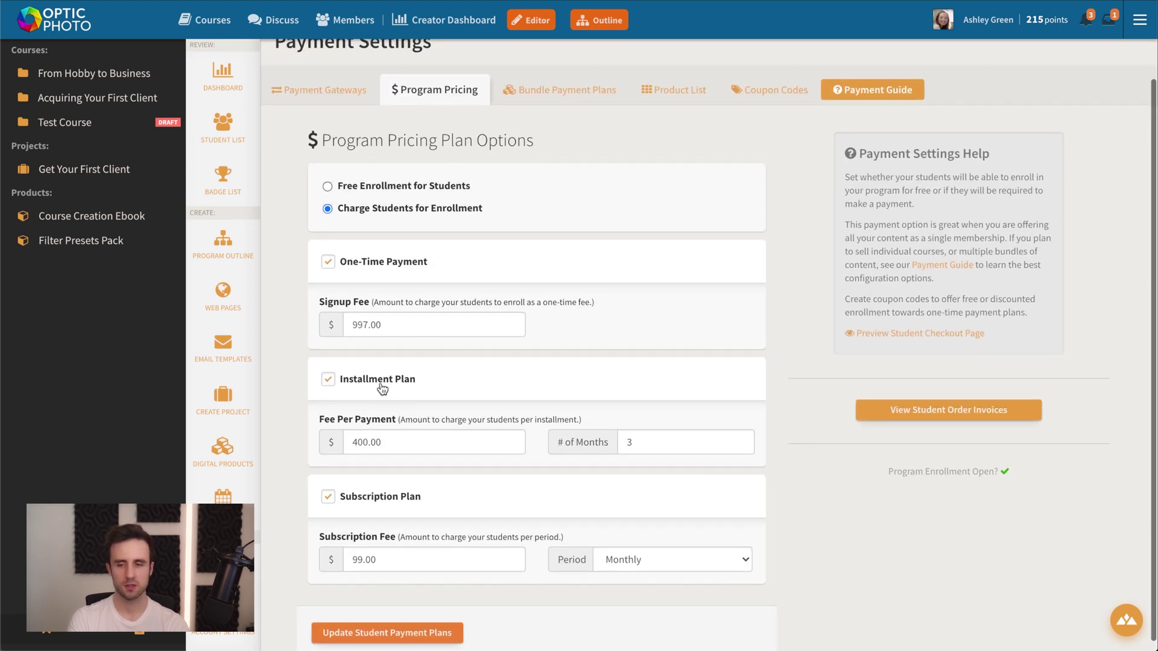
# - Toggle the Installment and One-Time plans, then choose Free Enrollment for Students
pyautogui.click(376, 380)
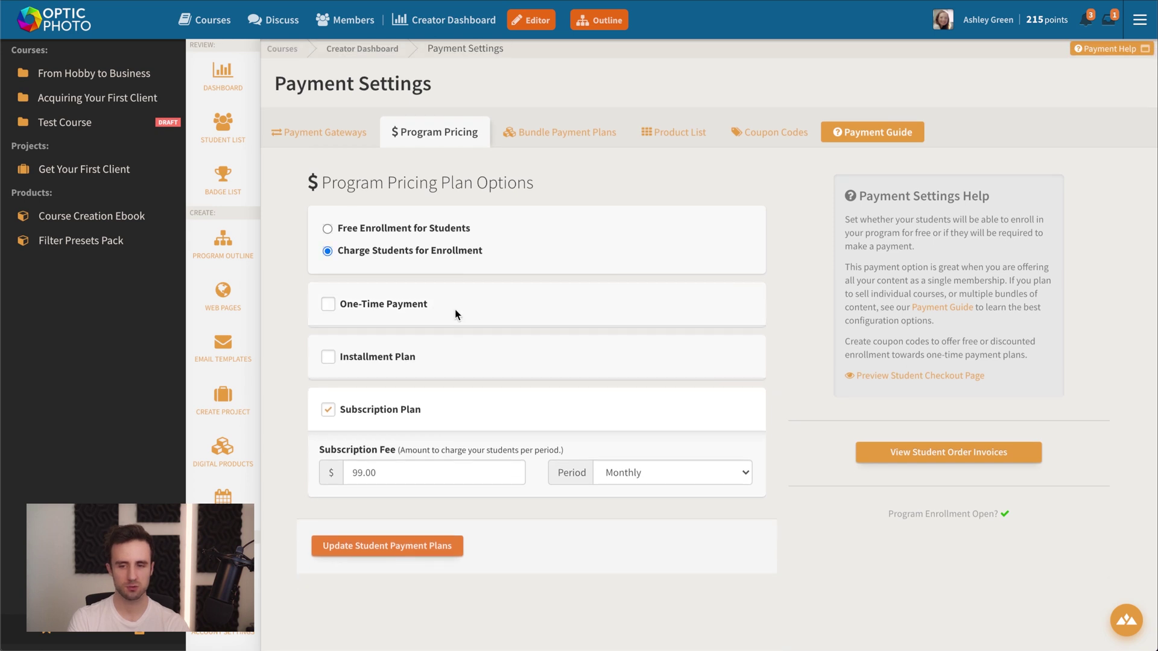
pyautogui.click(376, 409)
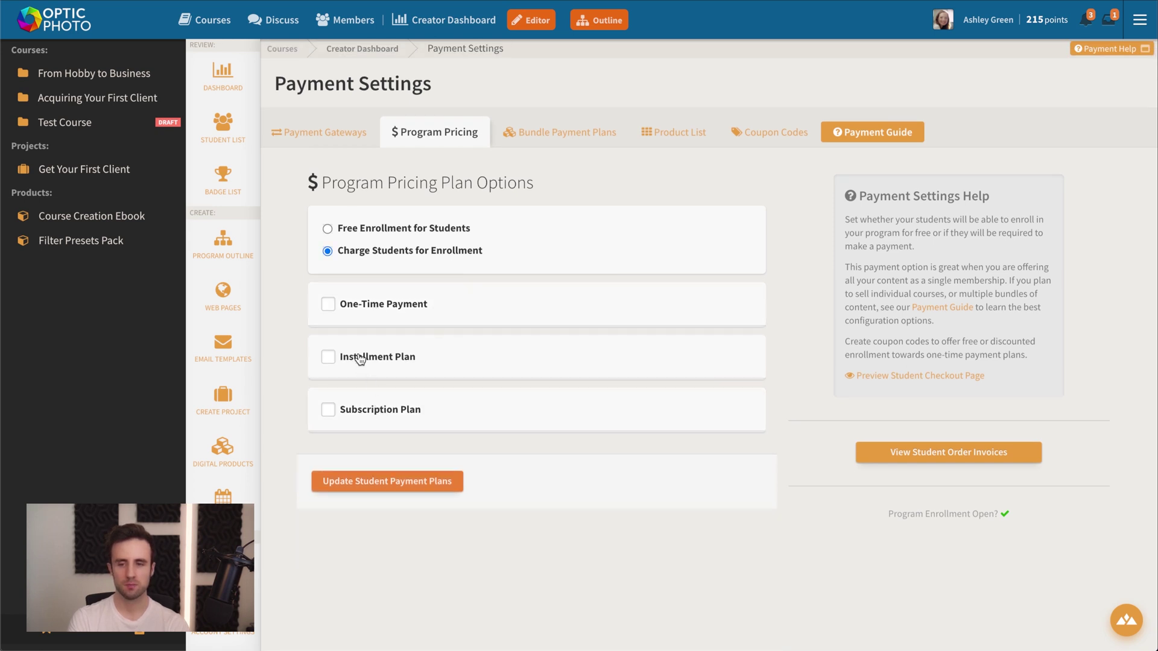
pyautogui.click(362, 359)
pyautogui.click(364, 303)
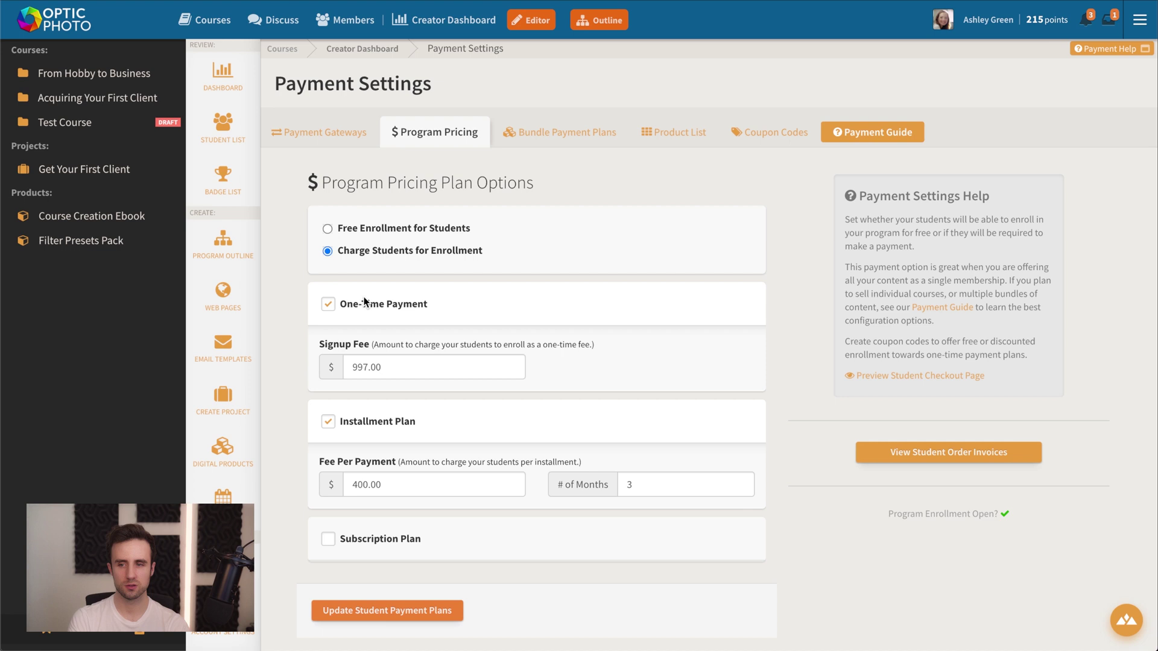
pyautogui.click(405, 230)
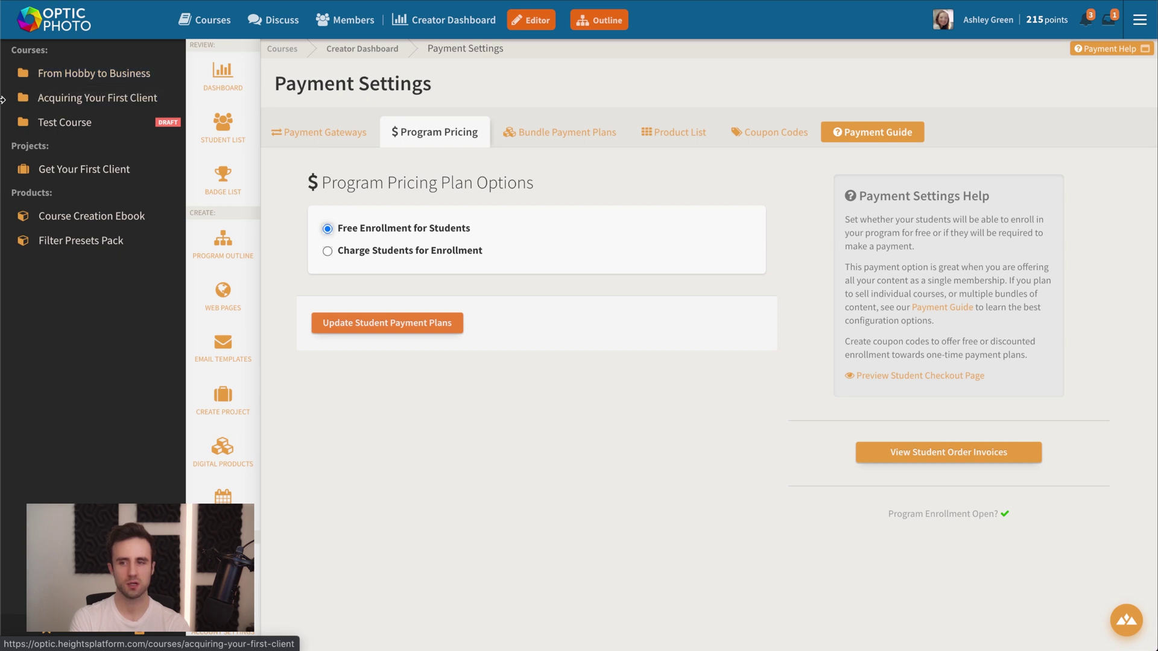
# - Go to All Courses to list the Example Bundle, priced courses and draft Test Course
pyautogui.click(223, 23)
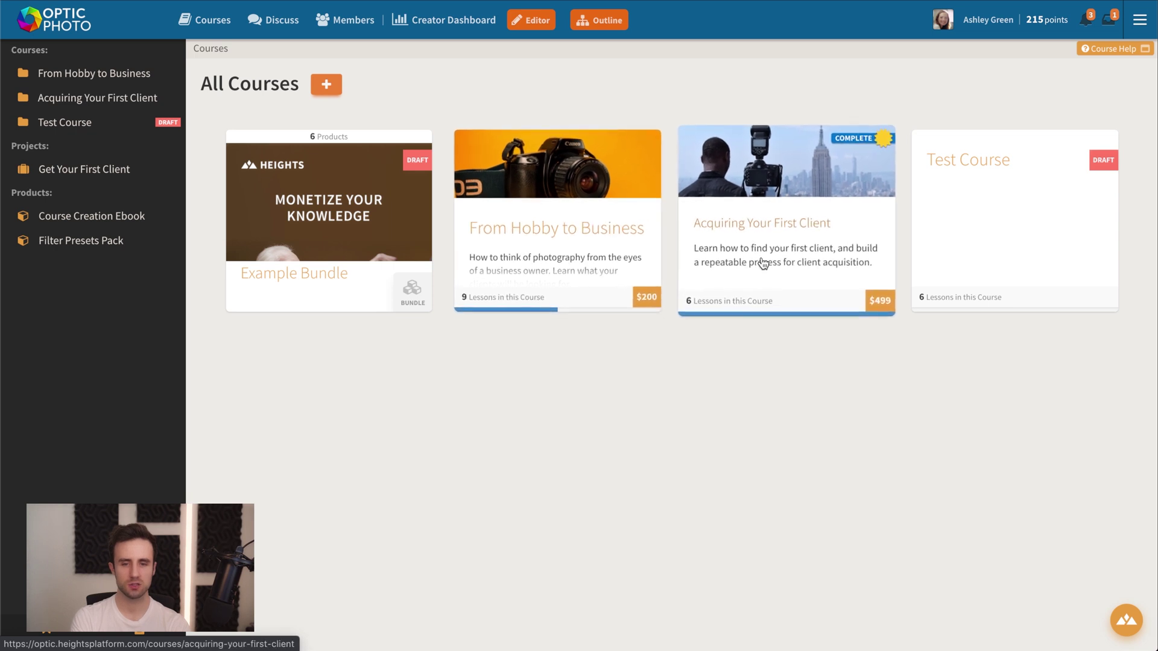
# - Preview From Hobby to Business as its Purchase Page, showing the $200 enrollment box
pyautogui.click(526, 251)
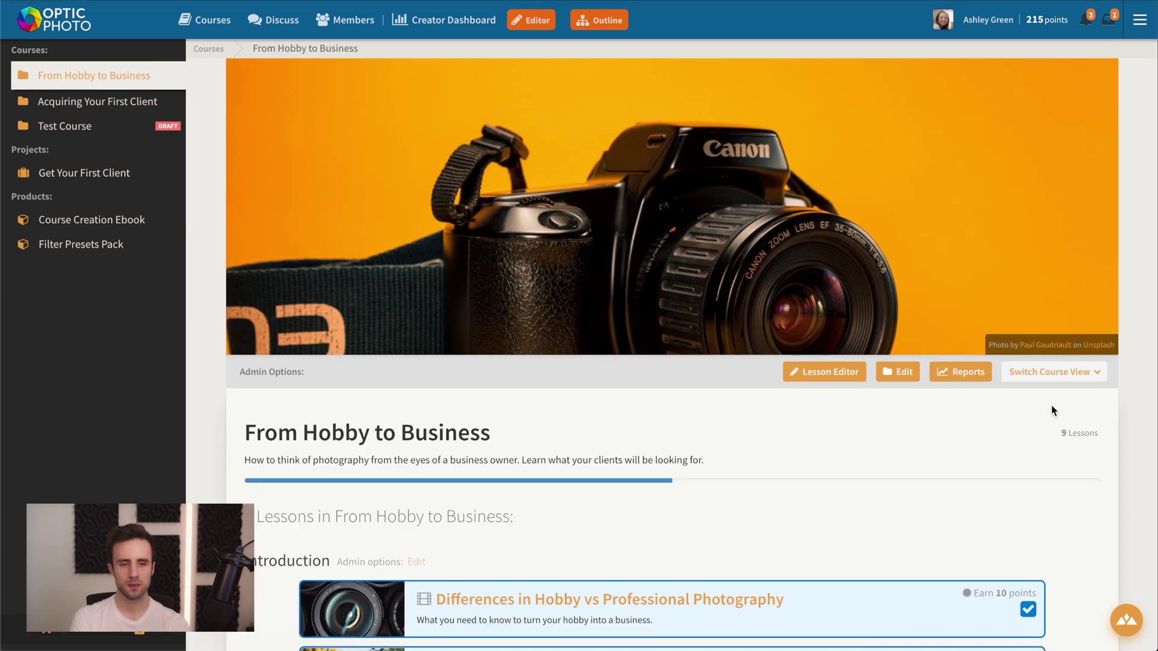
pyautogui.click(1061, 378)
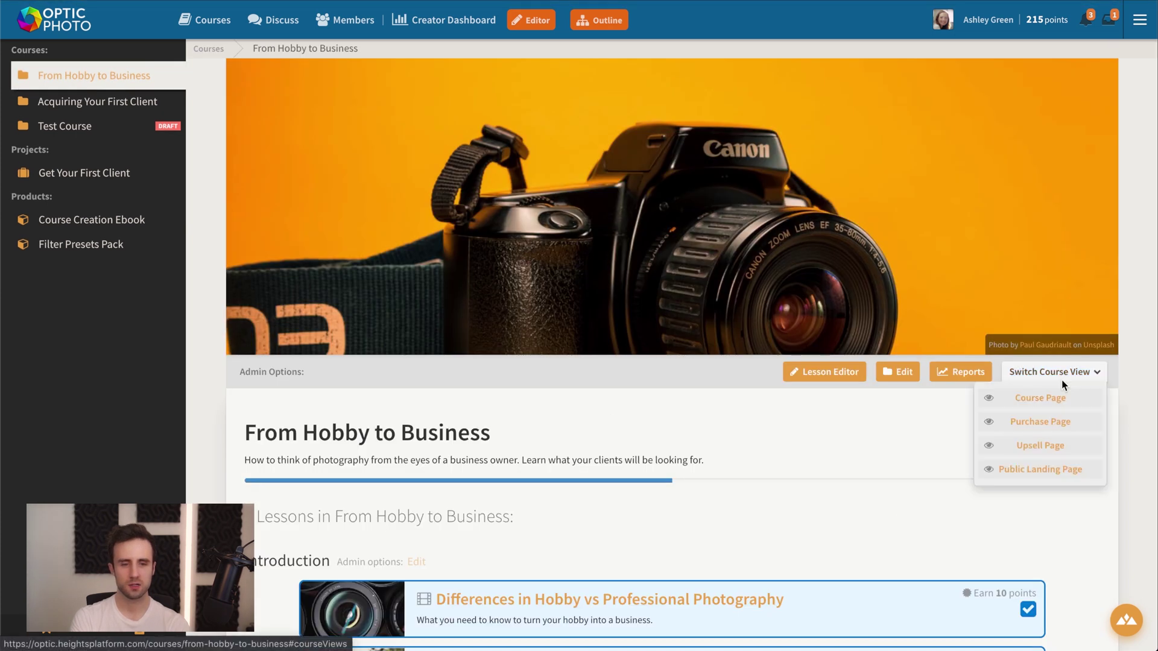
pyautogui.click(1010, 422)
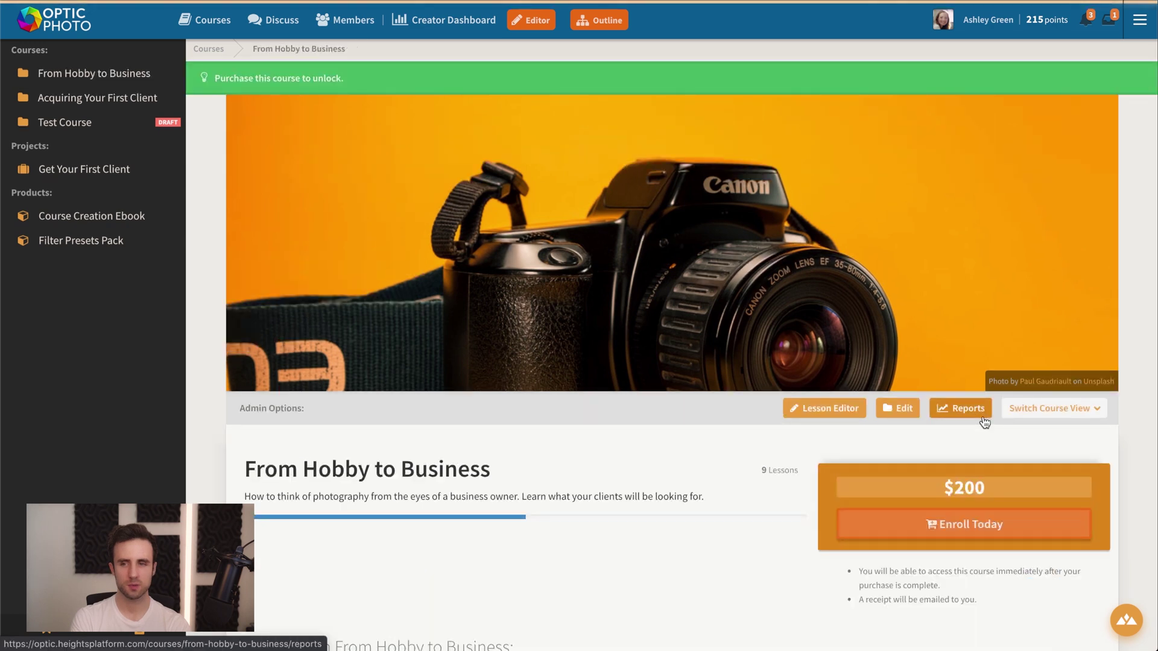
pyautogui.scroll(-6, 724, 386)
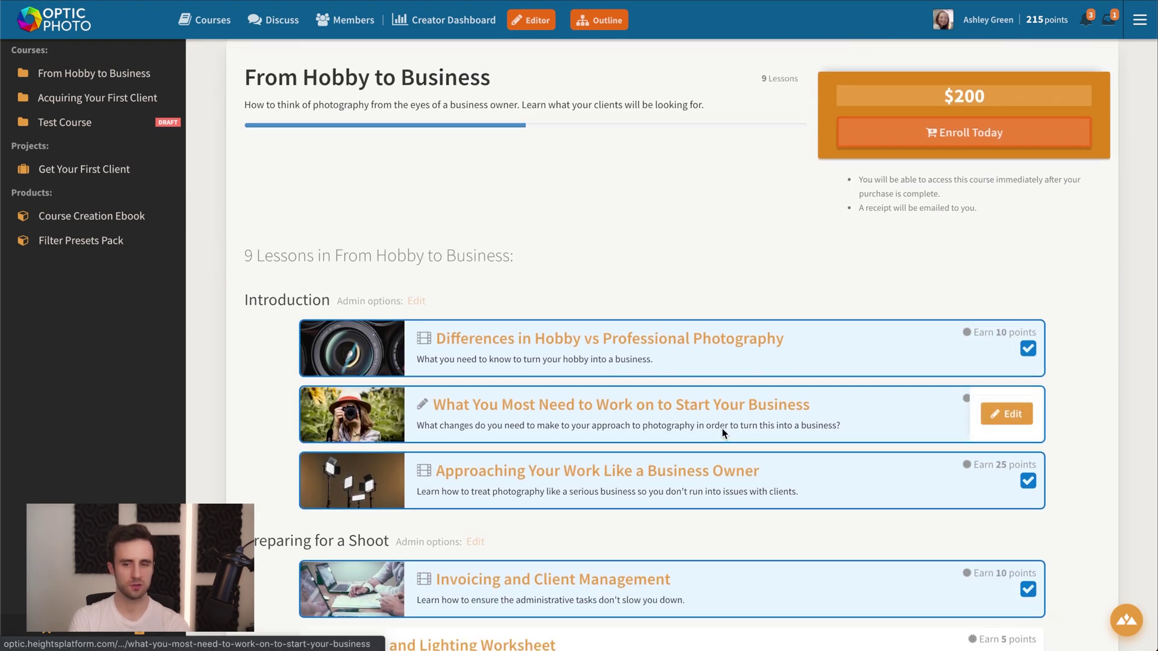
pyautogui.scroll(6, 1094, 446)
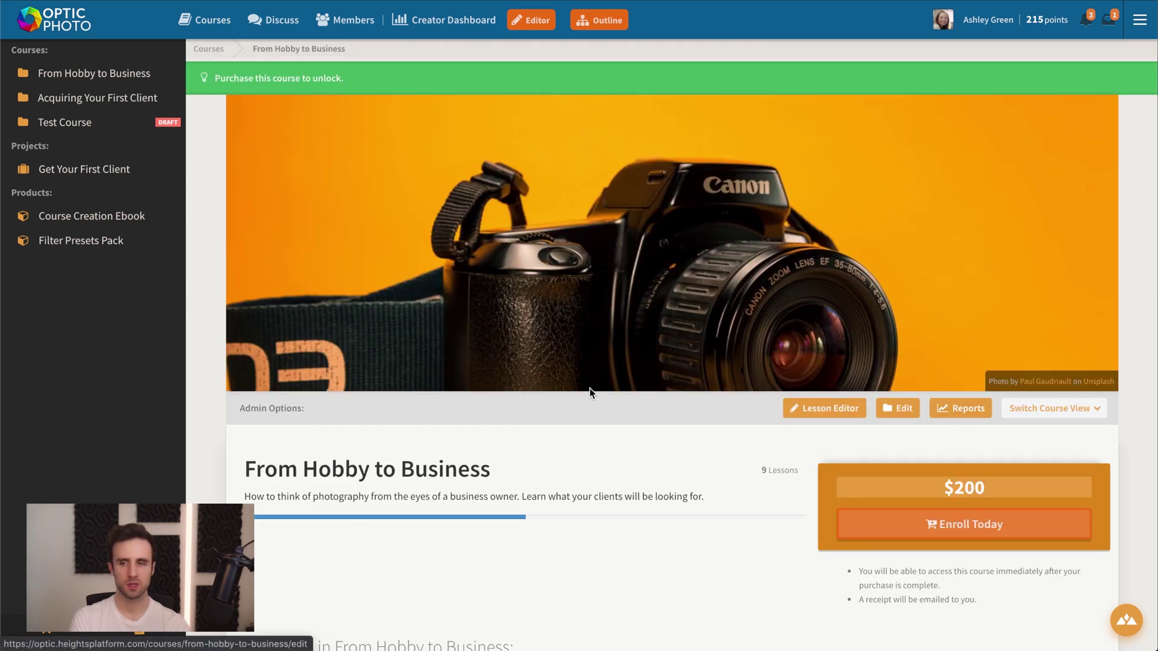
pyautogui.scroll(-3, 603, 525)
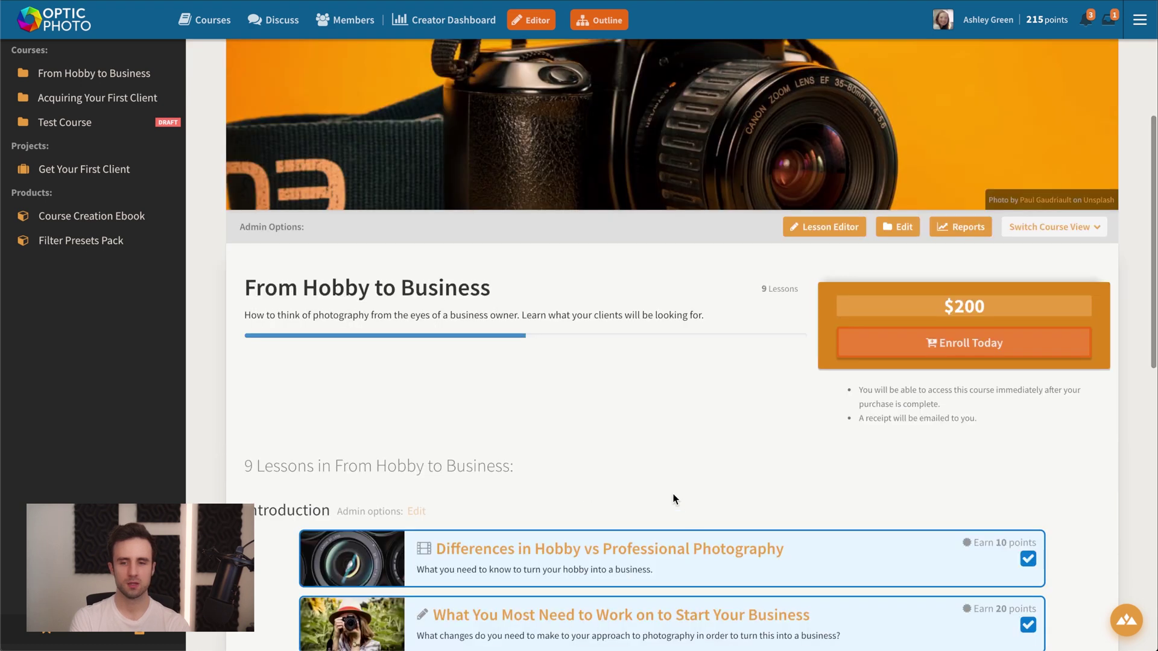
pyautogui.scroll(2, 672, 502)
pyautogui.scroll(2, 675, 509)
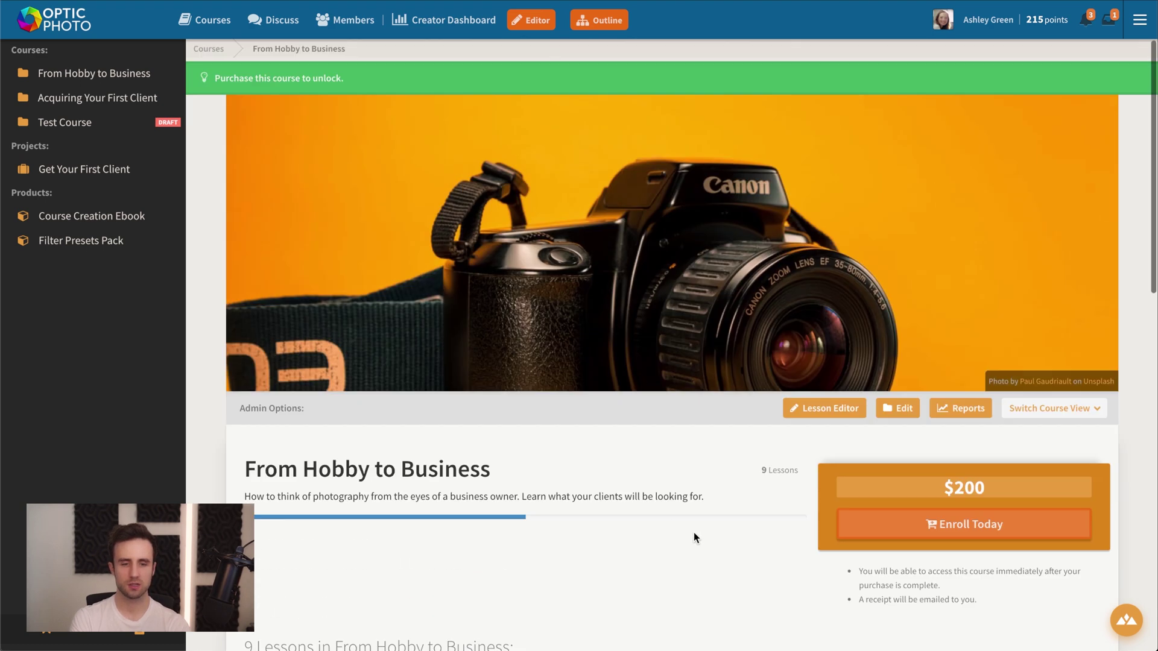
pyautogui.click(965, 528)
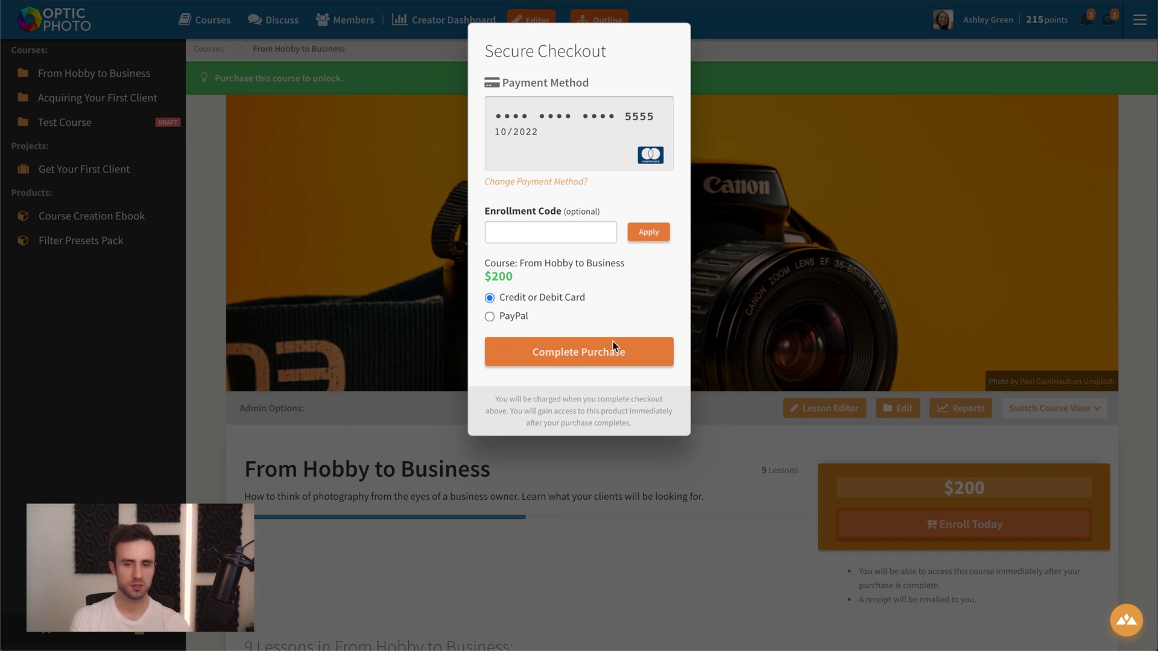
pyautogui.click(924, 302)
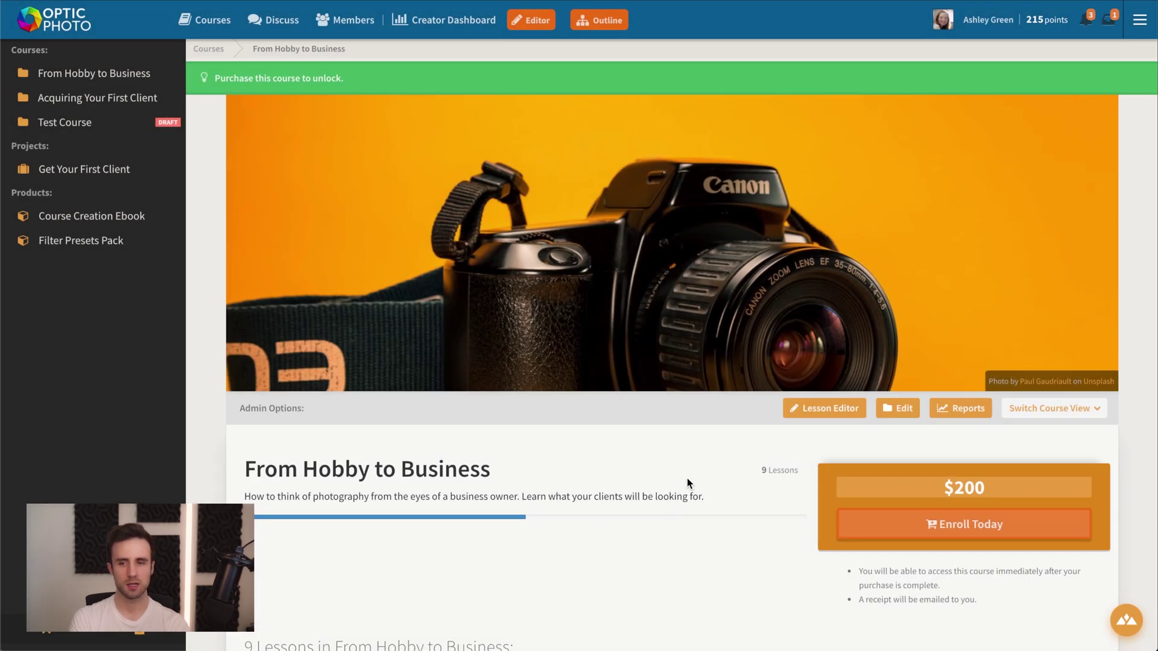
# - Switch the From Hobby to Business course back to its Course Page view
pyautogui.click(1065, 410)
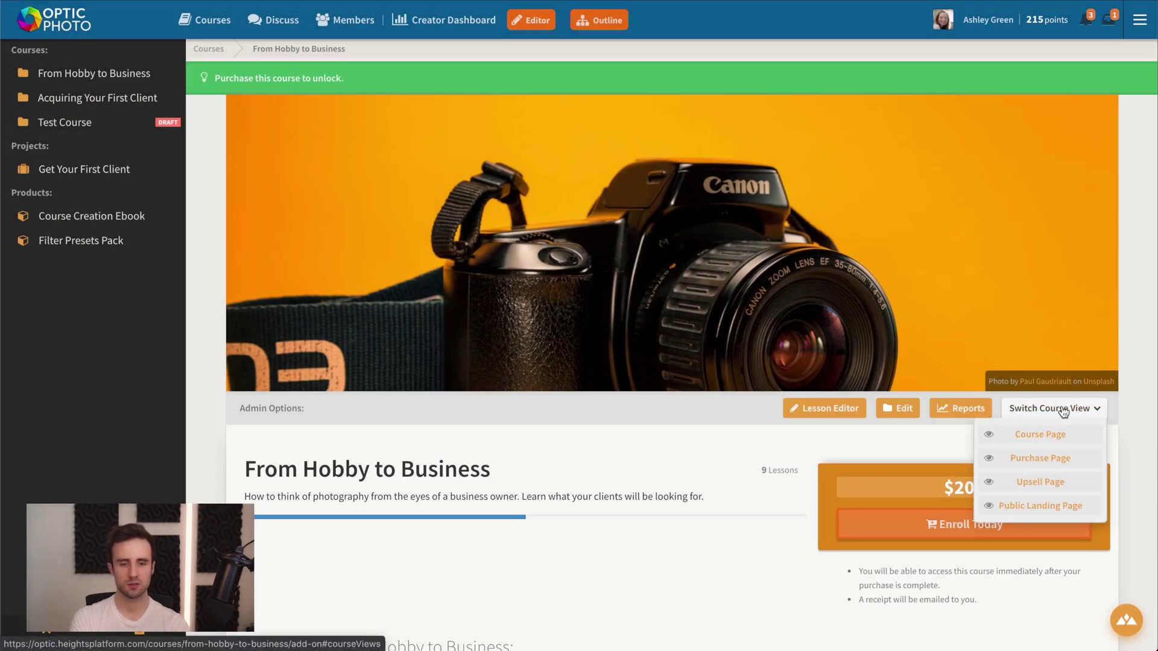
pyautogui.click(1036, 436)
pyautogui.scroll(-2, 594, 272)
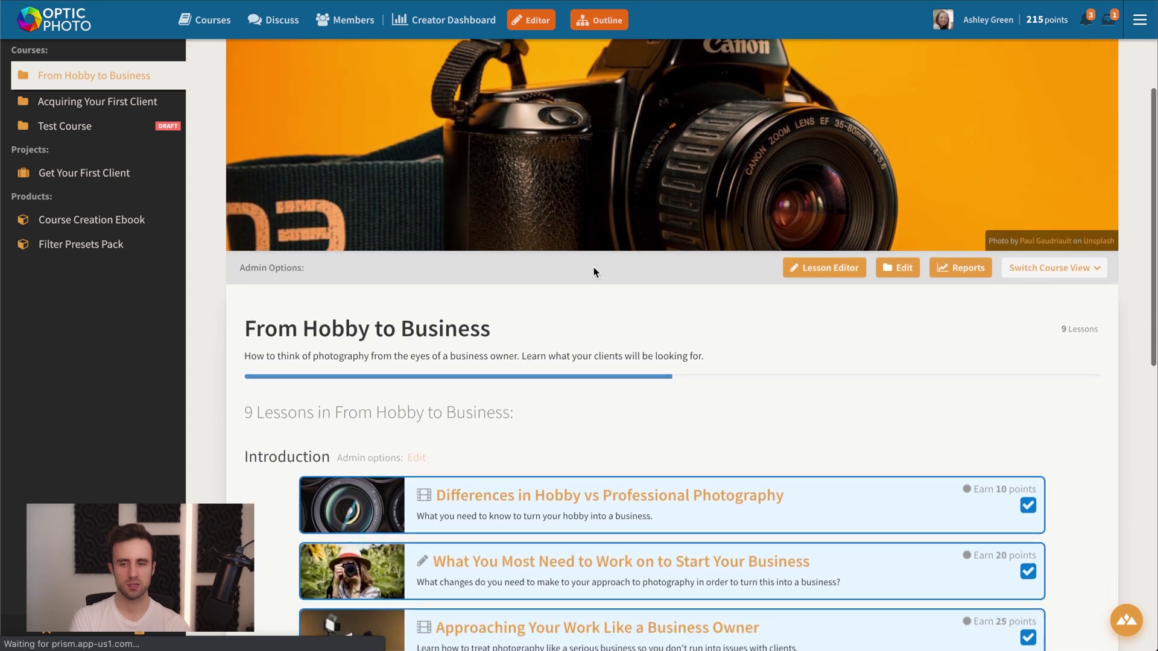
pyautogui.scroll(-1, 837, 364)
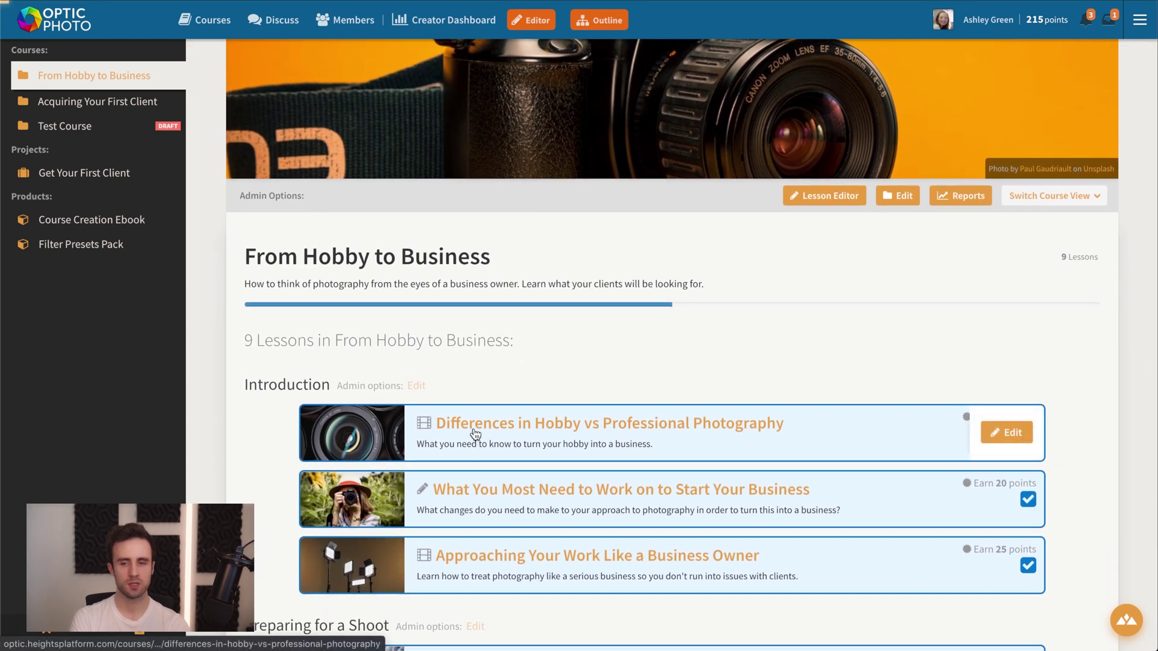
# - Check the 'Differences in Hobby vs Professional Photography' lesson, then return to All Courses
pyautogui.click(475, 433)
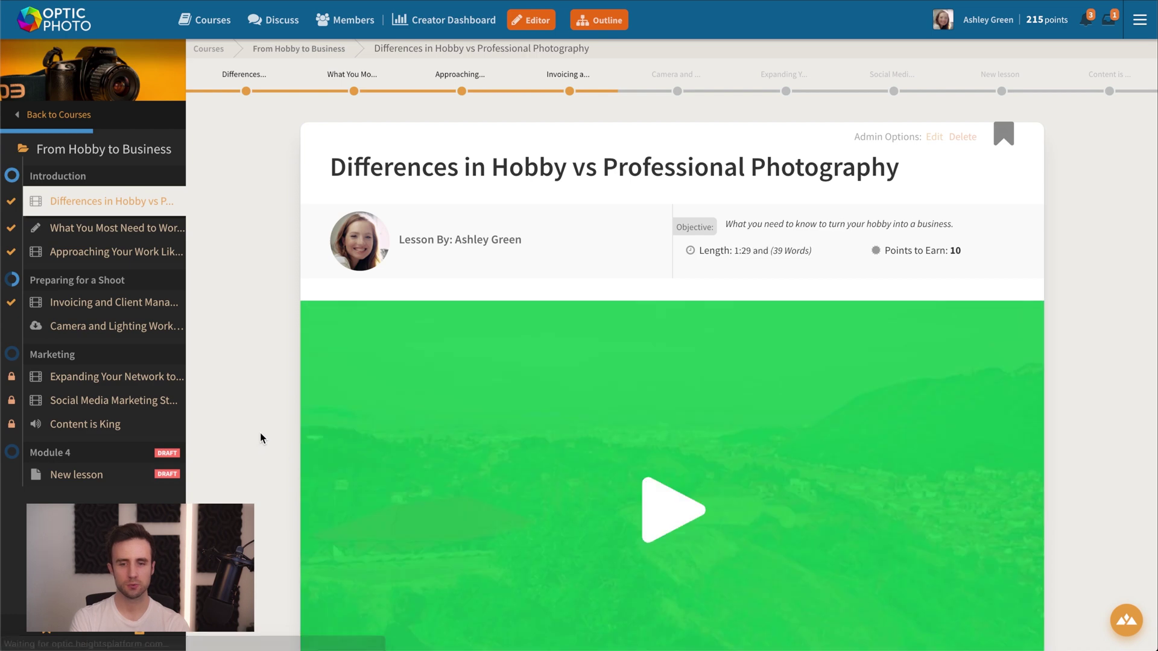
pyautogui.scroll(-4, 261, 437)
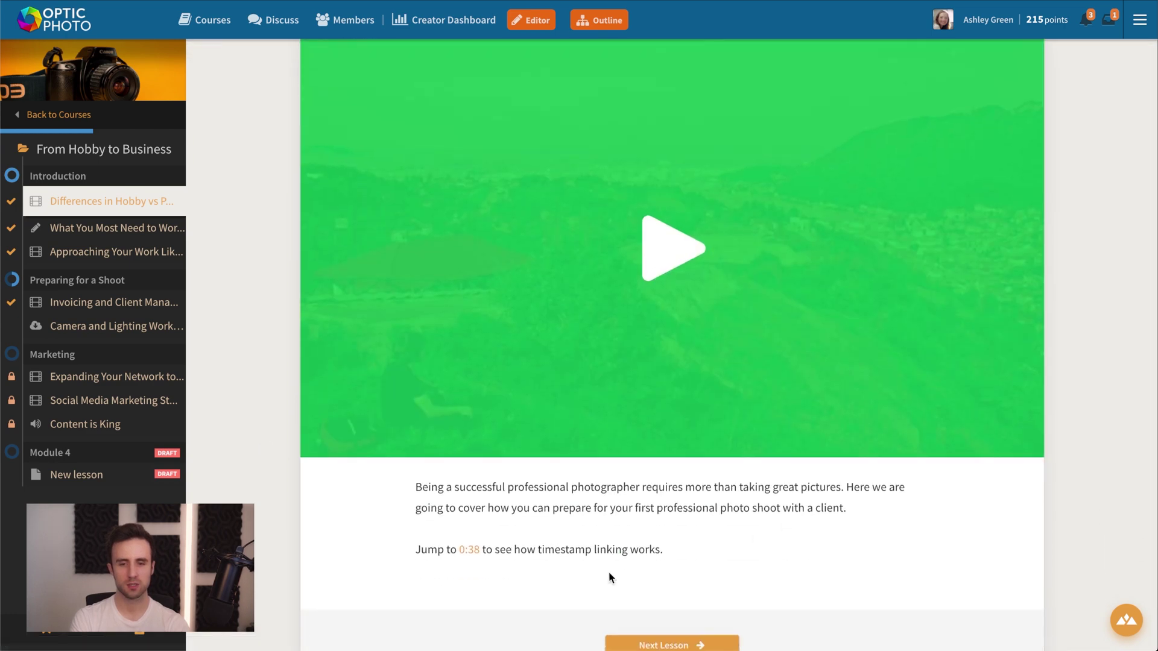
pyautogui.scroll(4, 609, 572)
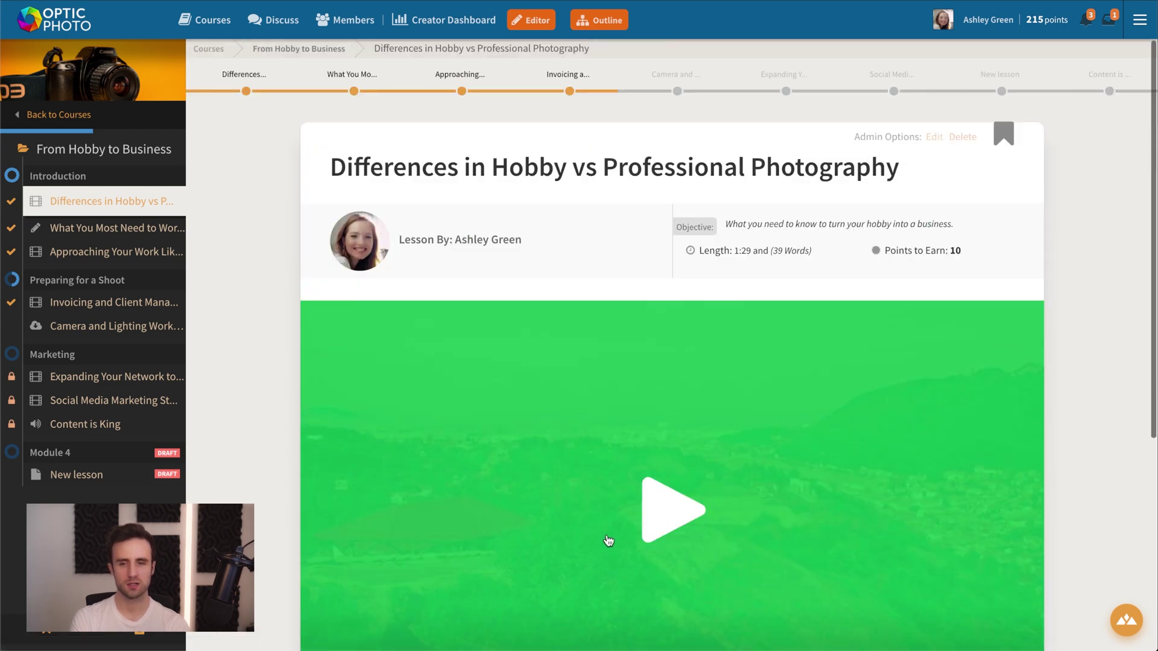
pyautogui.click(204, 25)
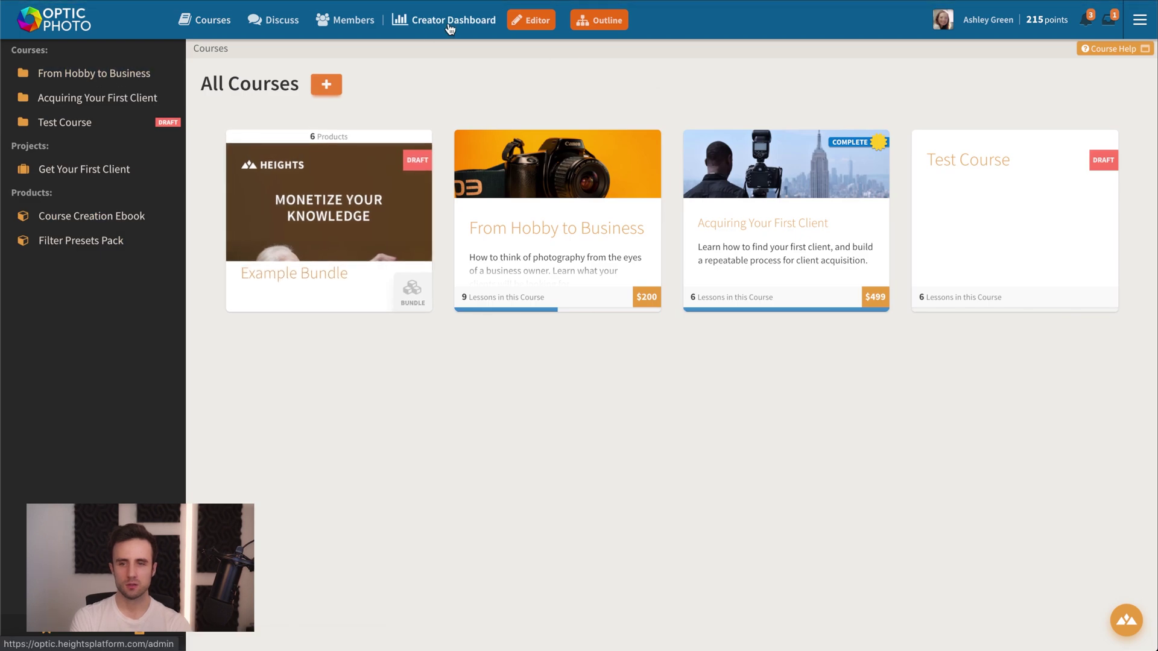
# - From the Creator Dashboard, show the Payment Guide tab in Payment Settings
pyautogui.click(449, 24)
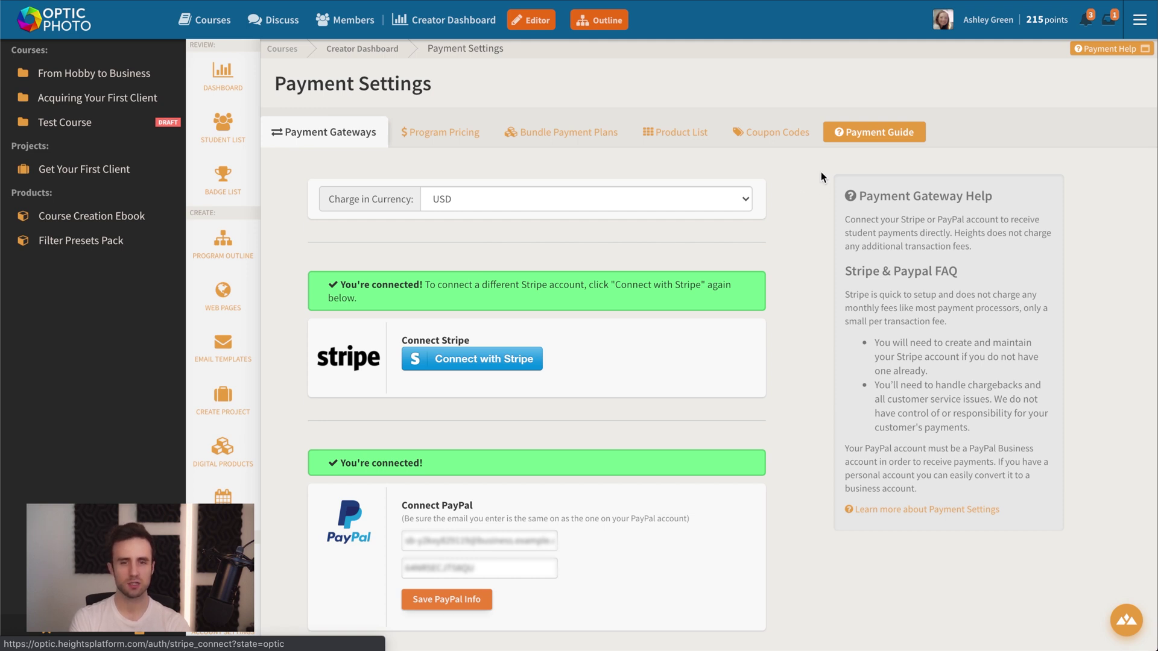
pyautogui.click(867, 133)
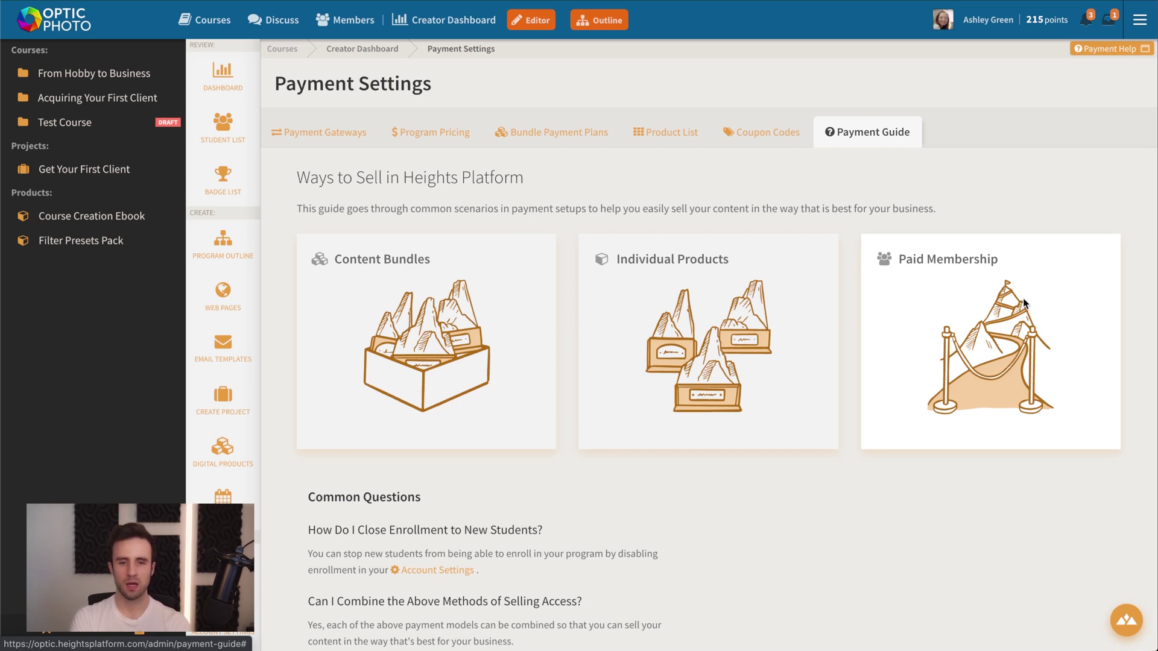
pyautogui.click(454, 320)
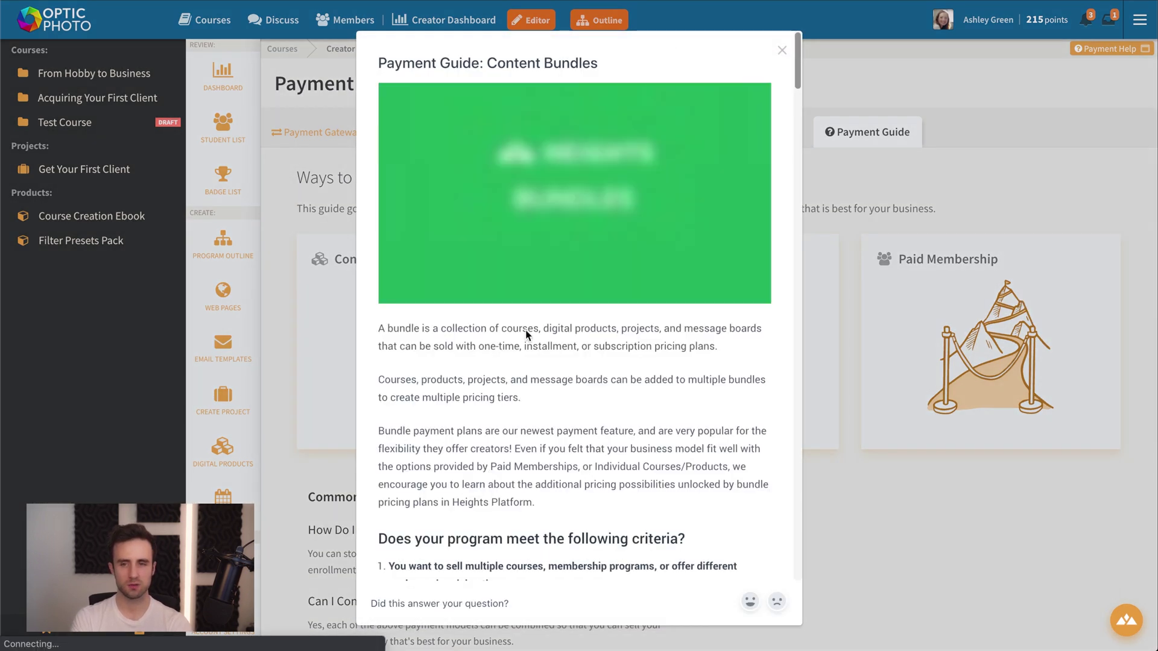
pyautogui.scroll(-5, 614, 381)
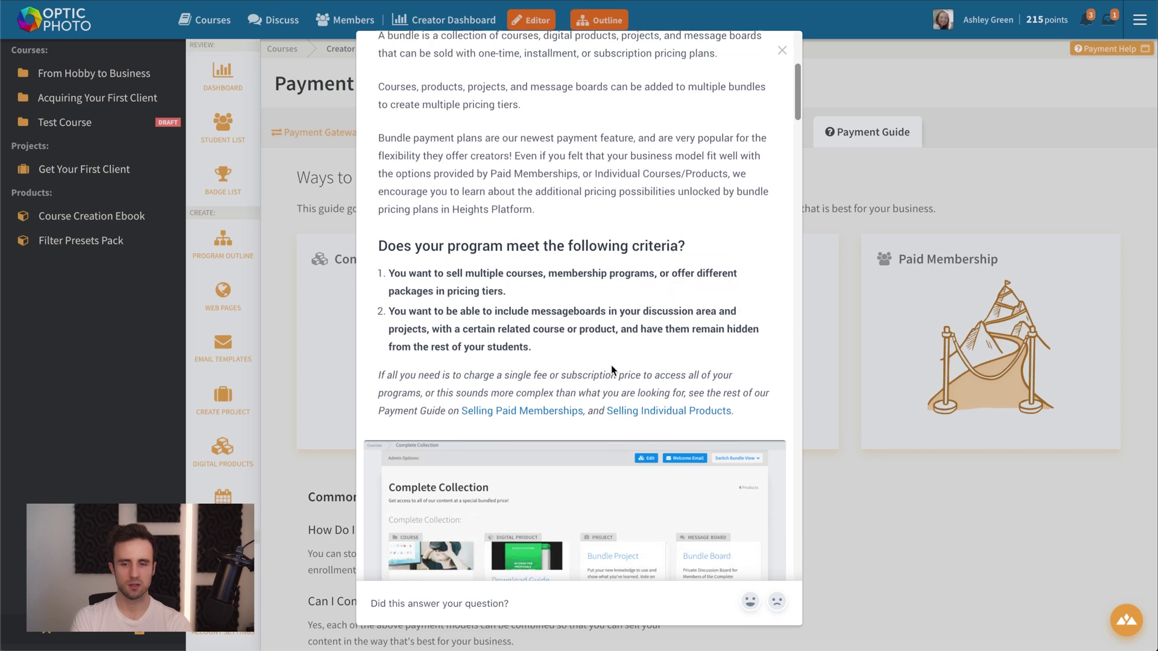
pyautogui.scroll(-3, 610, 364)
pyautogui.scroll(8, 618, 362)
pyautogui.scroll(-1, 563, 193)
pyautogui.scroll(1, 643, 289)
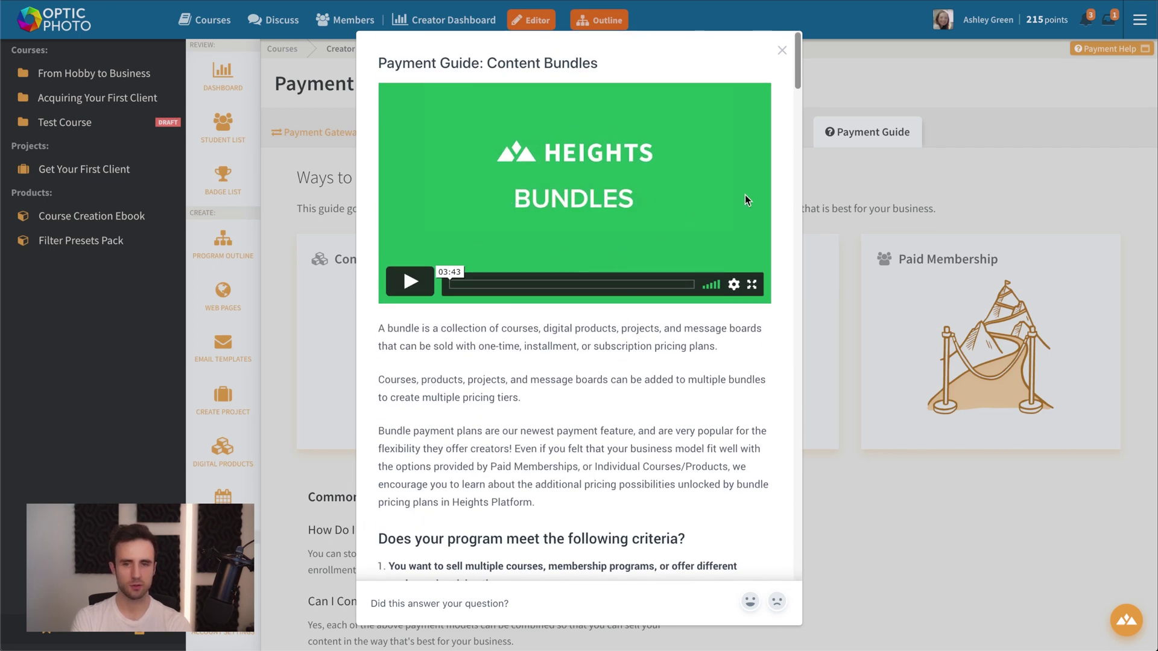
pyautogui.click(781, 51)
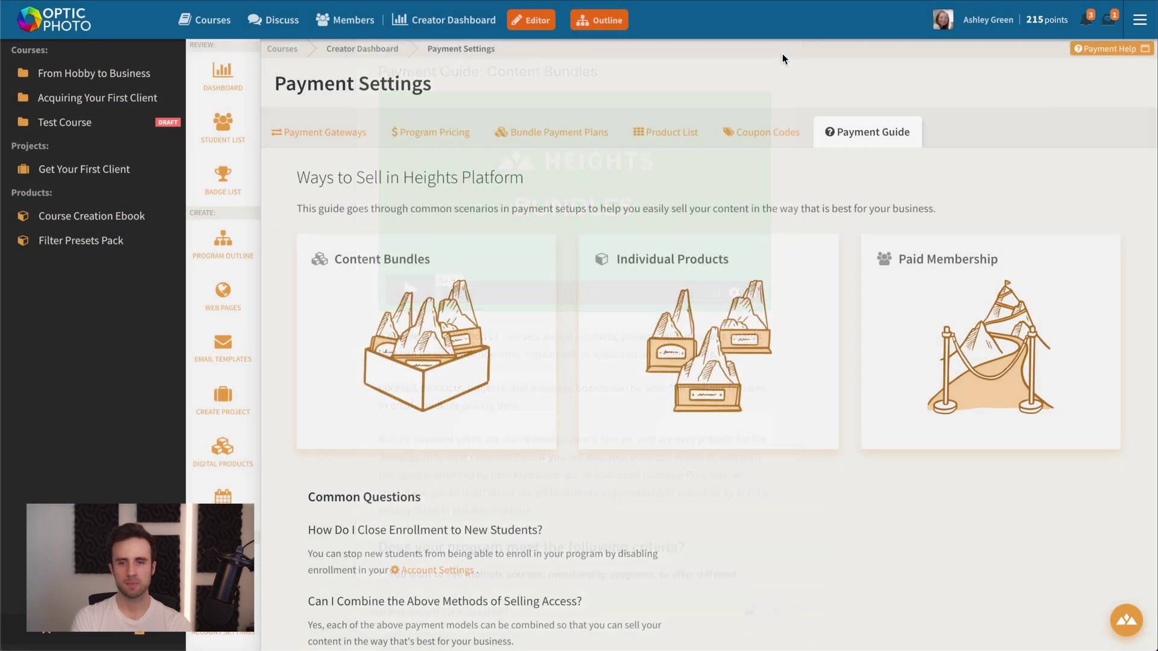